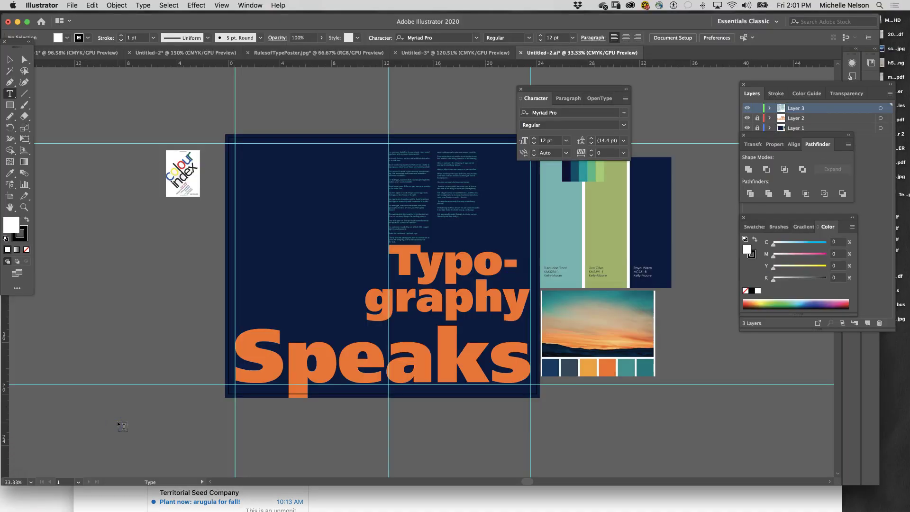
Zoom in on the 'Speaks' headline, then zoom back out to the whole poster
click(319, 376)
key(super+equal)
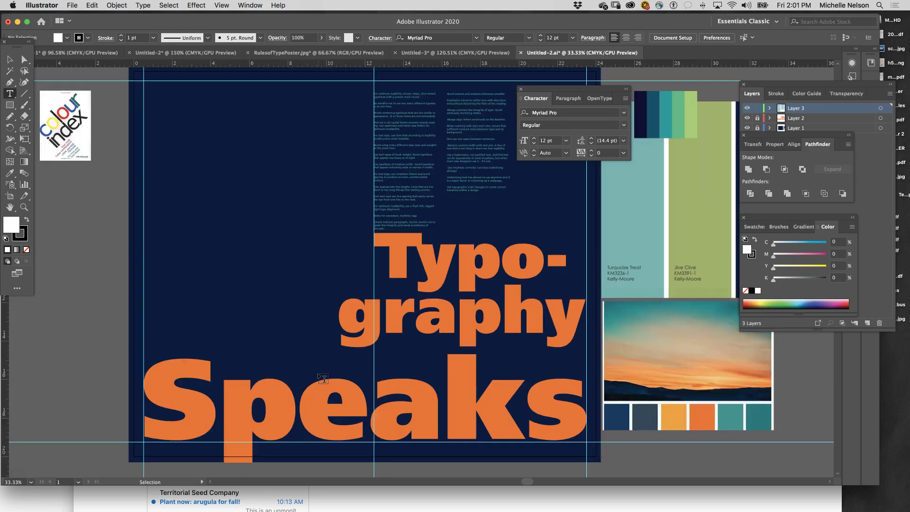
scroll(323, 378, up, 1)
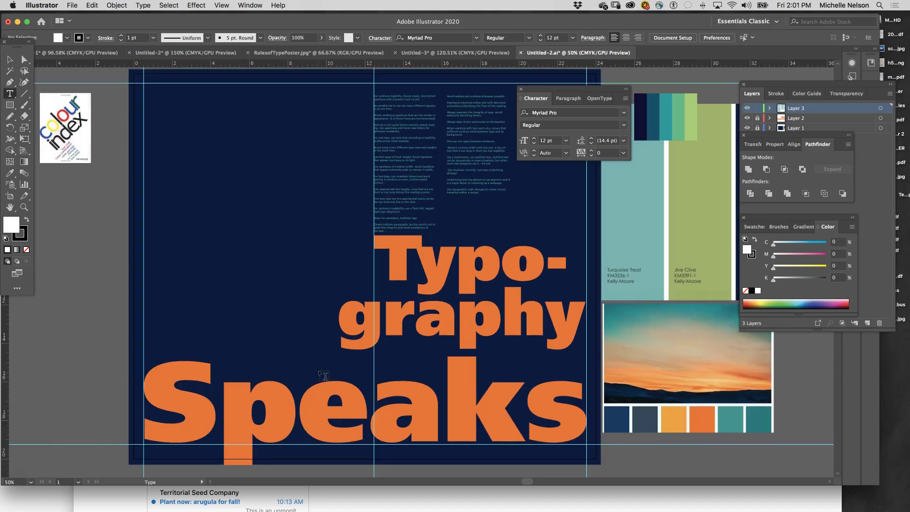
click(272, 349)
key(super+minus)
click(274, 347)
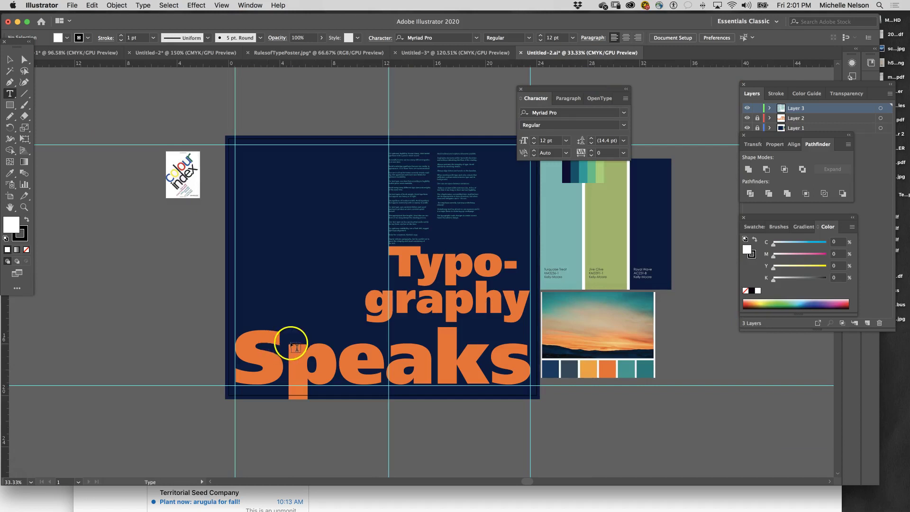
With the Selection tool active, unlock Layer 2 in the Layers panel
click(11, 59)
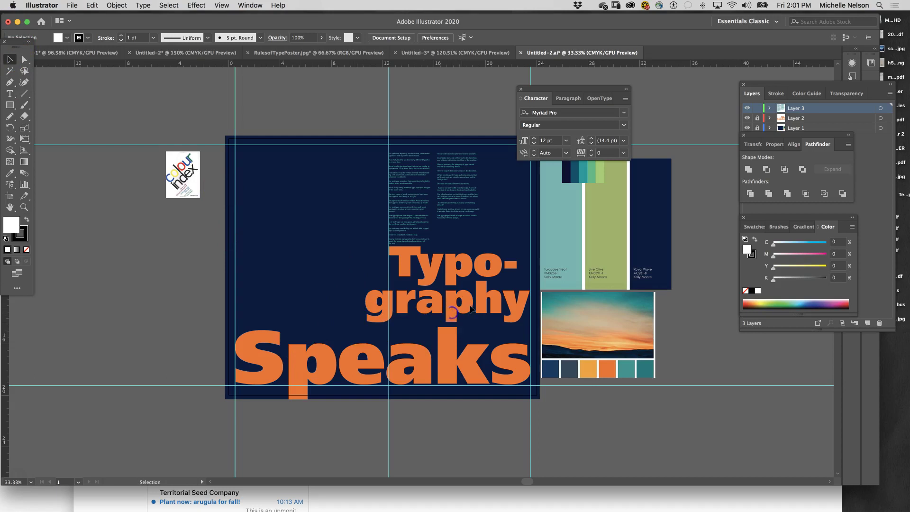
click(814, 128)
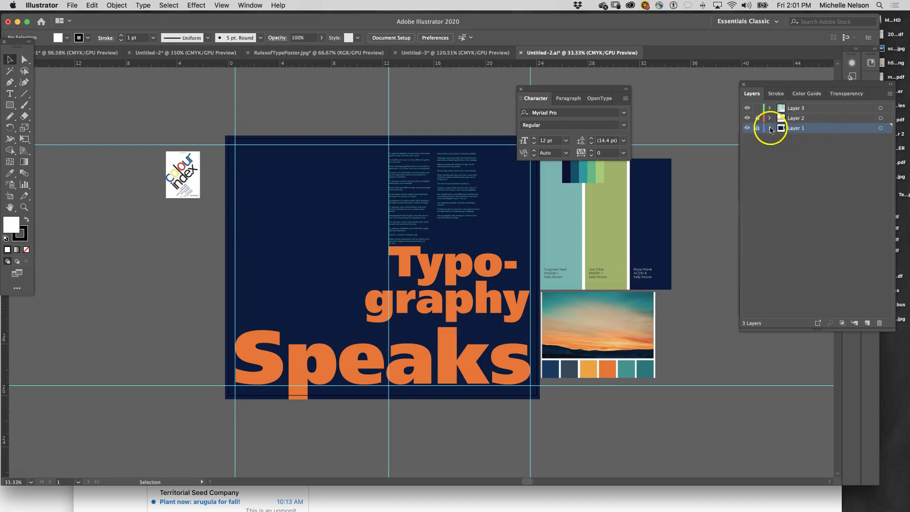
click(757, 118)
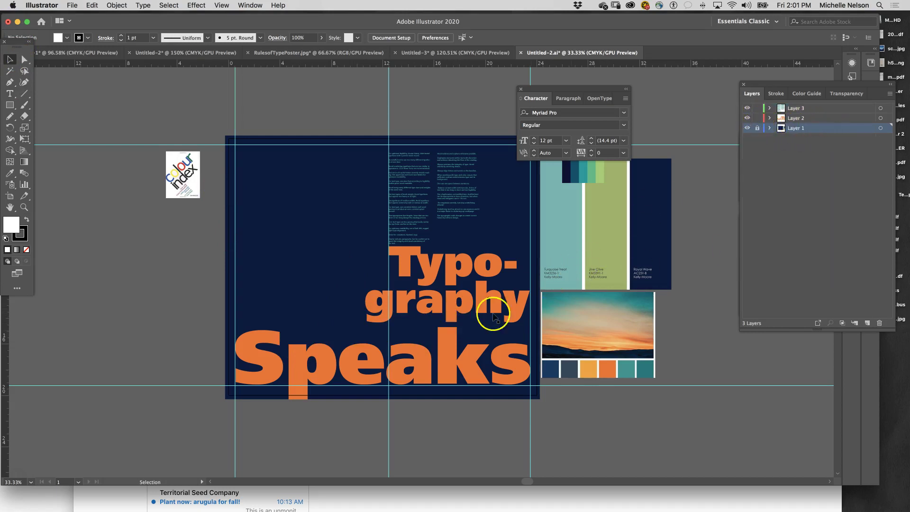
Enlarge 'graphy' to 287.51 pt and shift it and the 'Typo-' line slightly left
drag(493, 315, 469, 319)
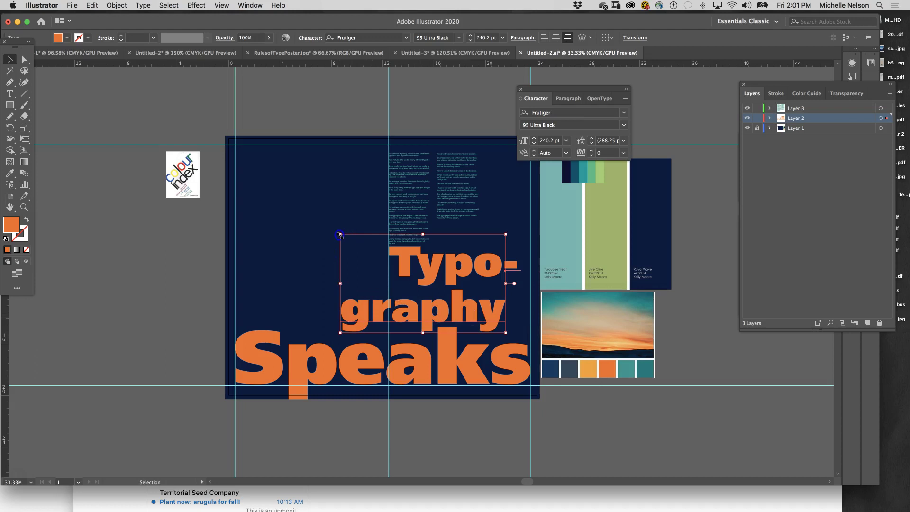
drag(339, 234, 244, 213)
drag(451, 321, 464, 319)
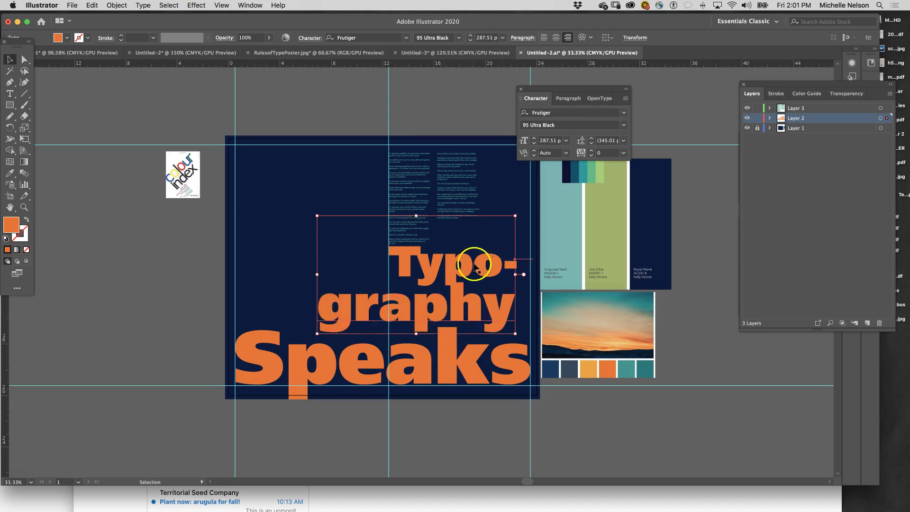
drag(475, 269, 459, 267)
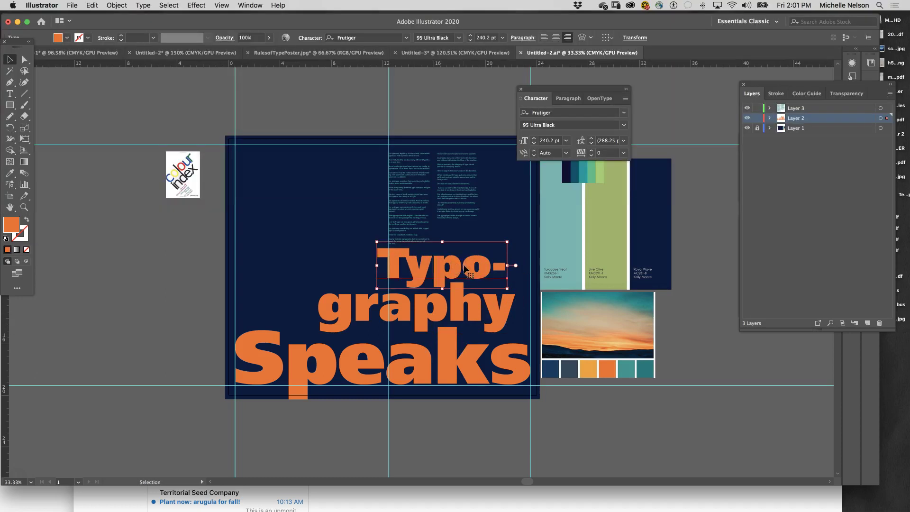
click(441, 285)
click(421, 312)
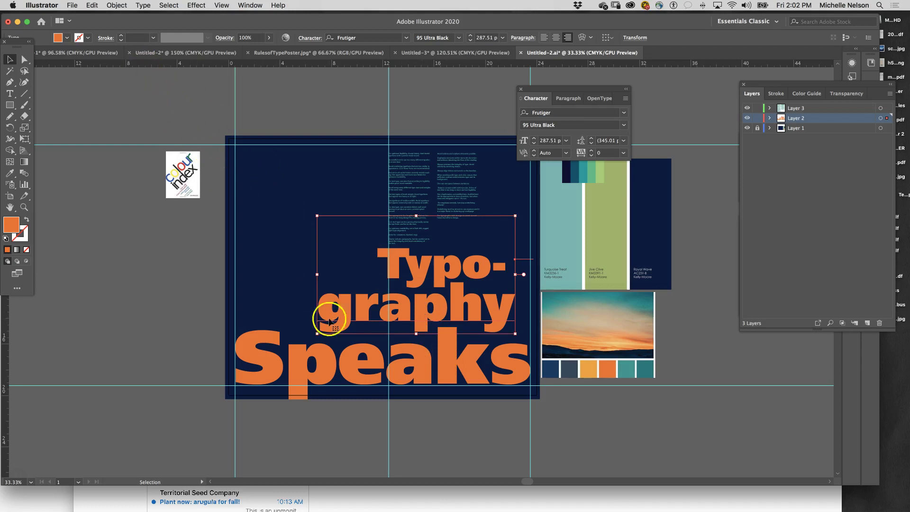
click(285, 305)
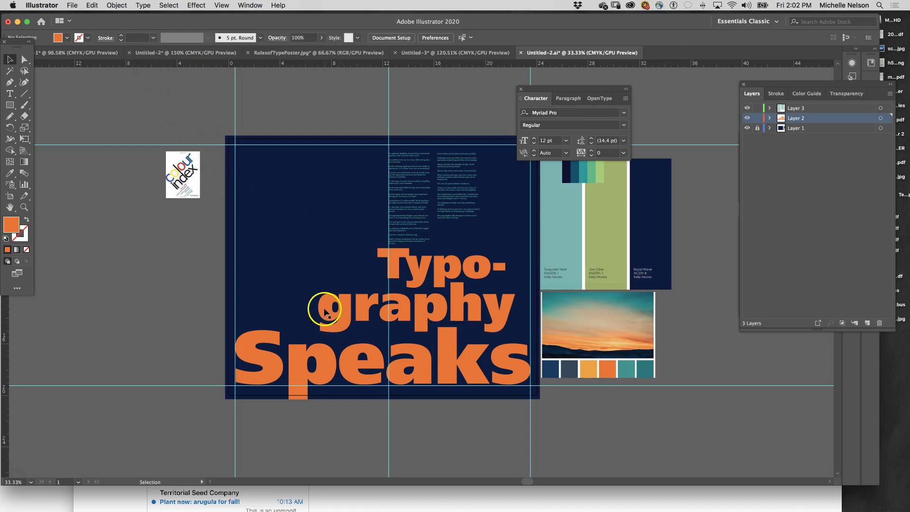
click(325, 310)
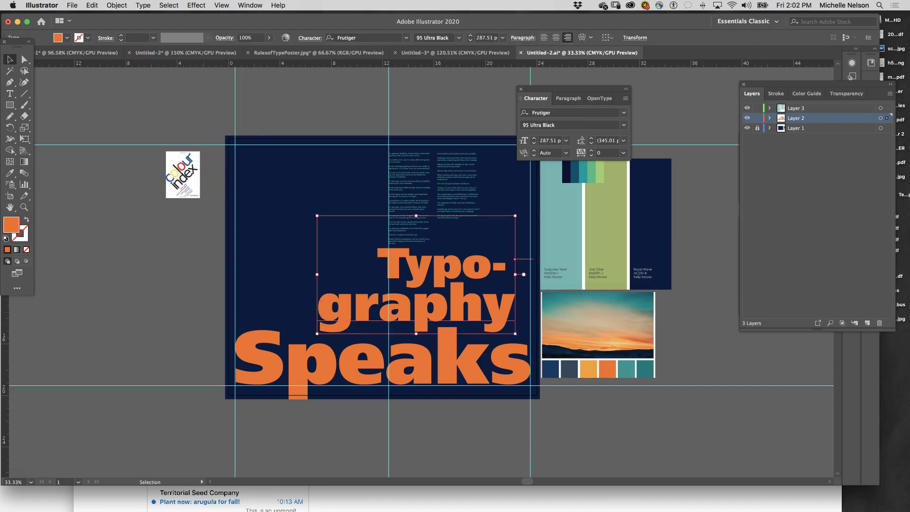
Convert the 'graphy' text to outlines with Type > Create Outlines and zoom in
click(142, 5)
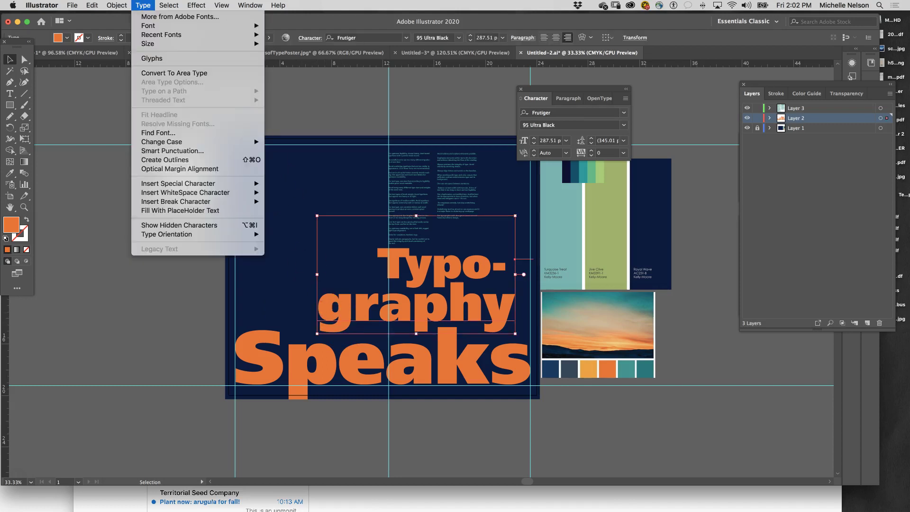
click(179, 161)
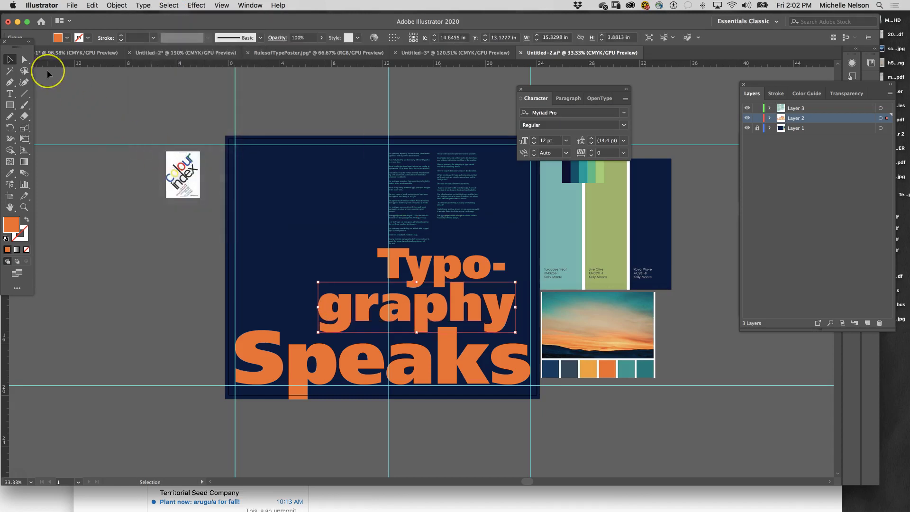
key(super+equal)
key(super+equal)
key(super+equal)
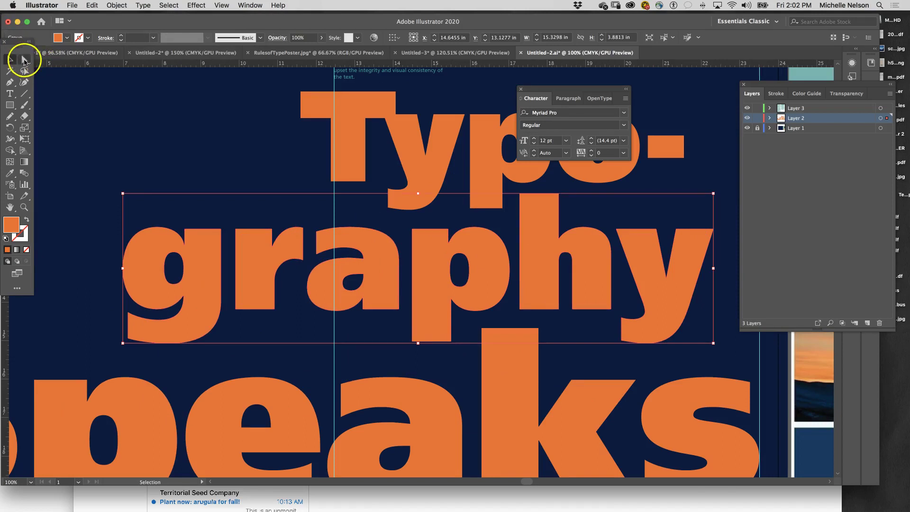
Select the p's two bottom anchors and lengthen its descender to 3.578 in toward 'Speaks'
click(25, 59)
click(451, 341)
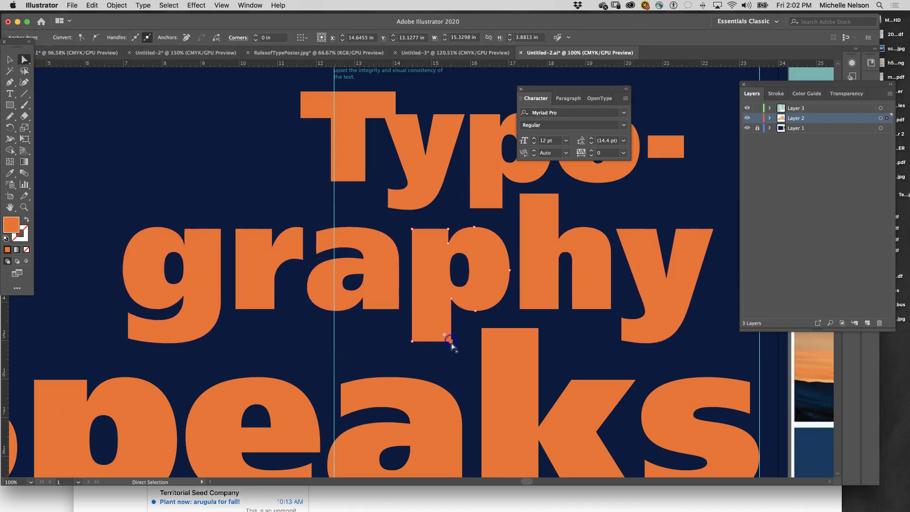
shift+click(412, 341)
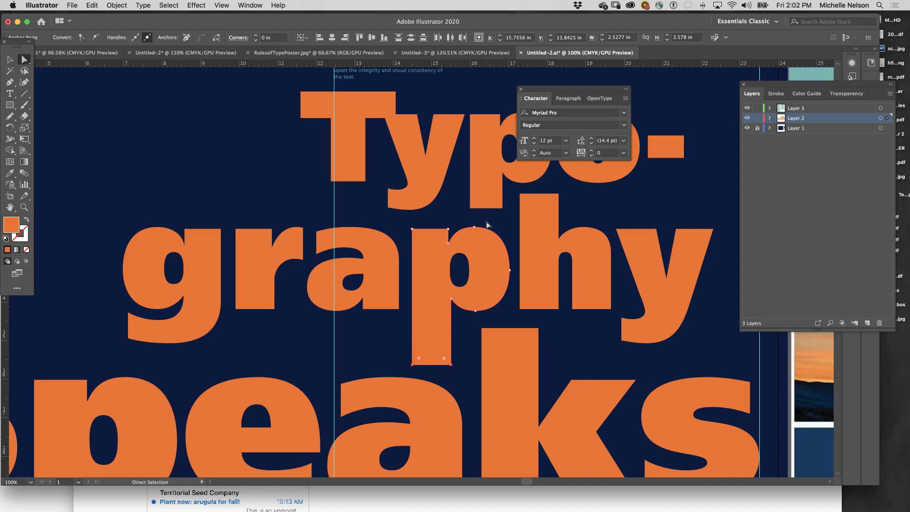
scroll(485, 213, down, 1)
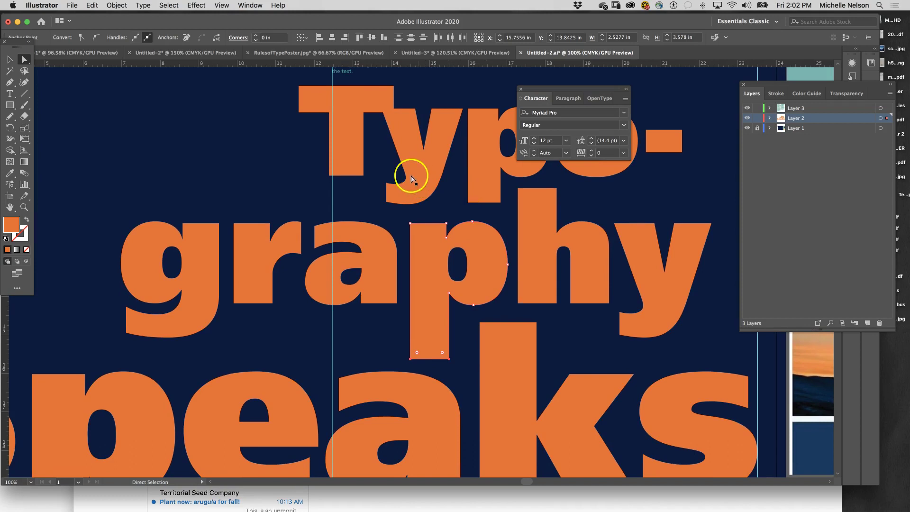
scroll(479, 230, right, 4)
scroll(479, 231, down, 1)
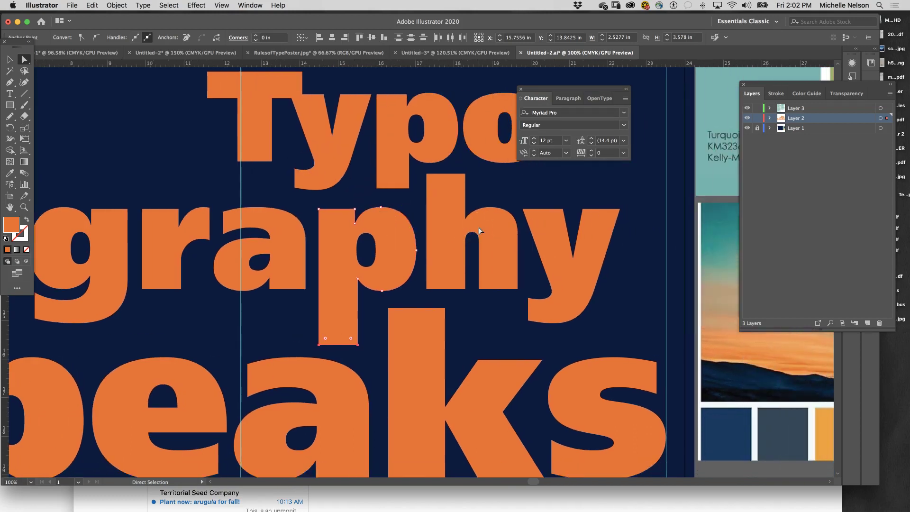
scroll(480, 230, down, 3)
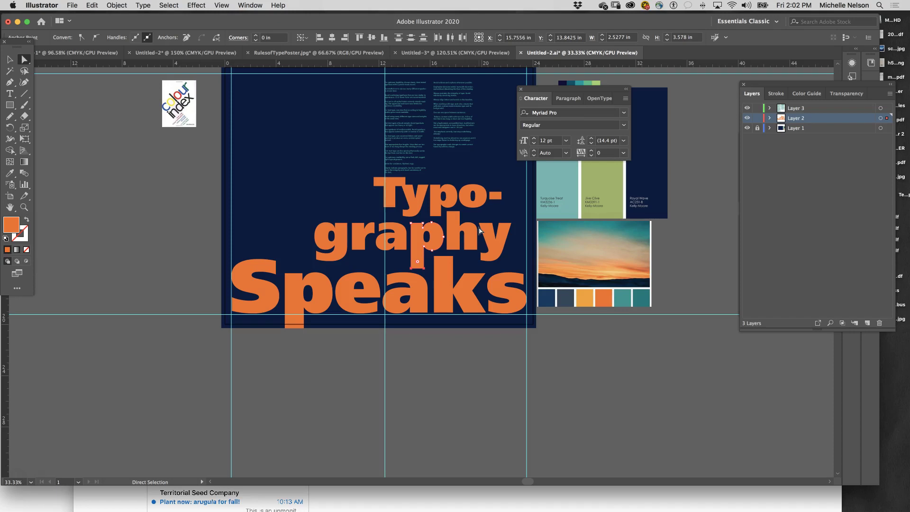
Convert the 'Typo-' text to outlined letter shapes
click(495, 197)
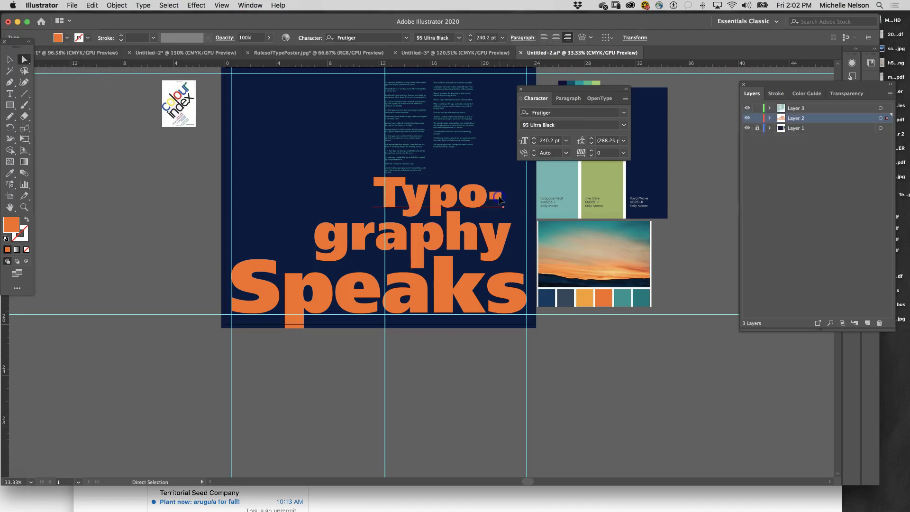
click(117, 5)
mouse_move(142, 5)
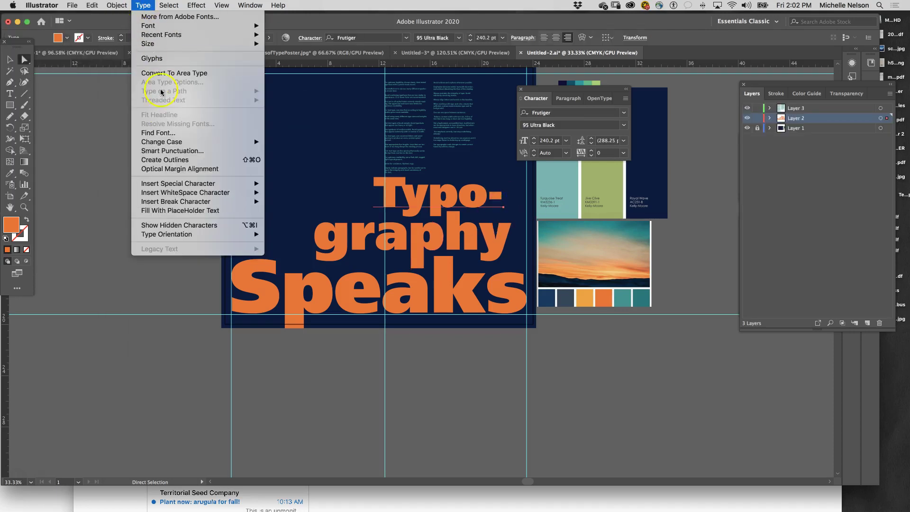
click(169, 160)
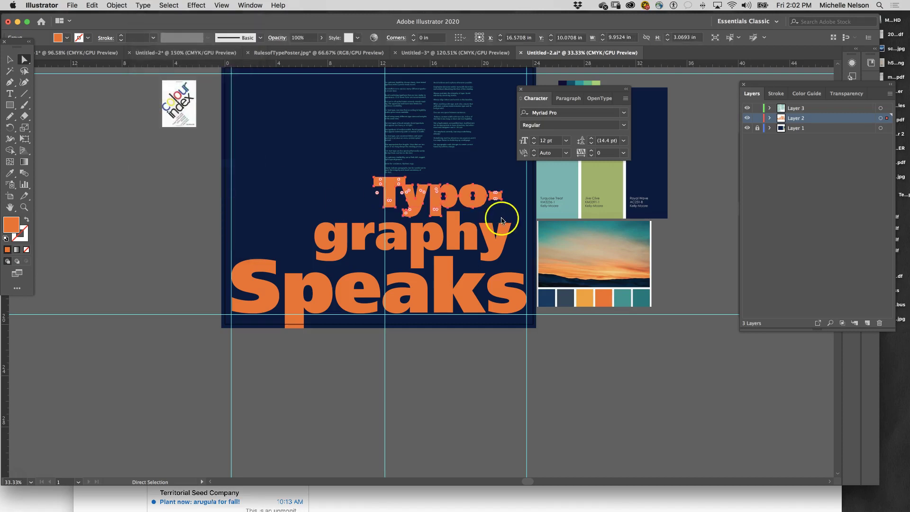
click(515, 208)
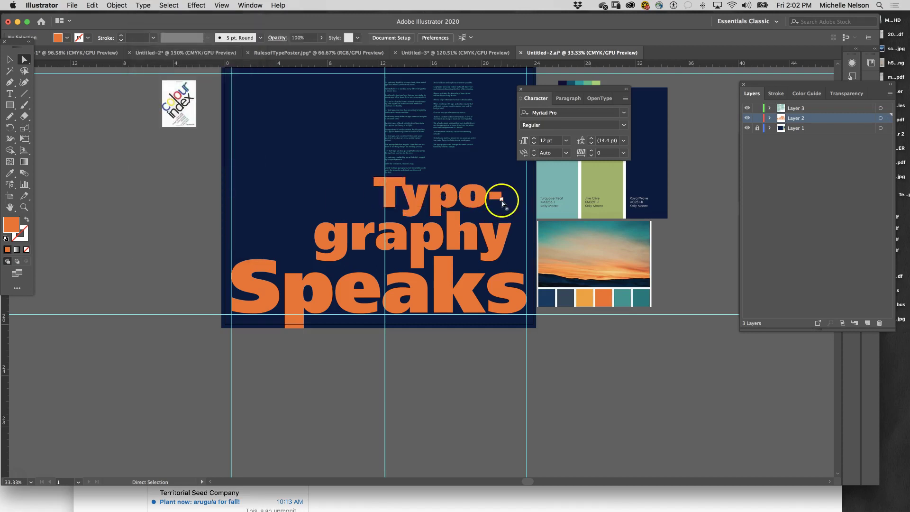
Stretch the hyphen after 'Typo' rightward to about 1.698 in wide
click(501, 201)
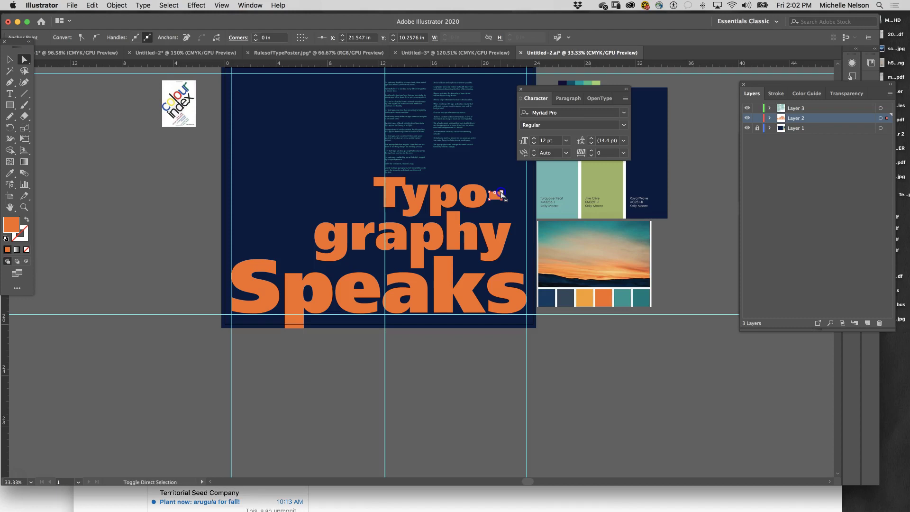
click(502, 194)
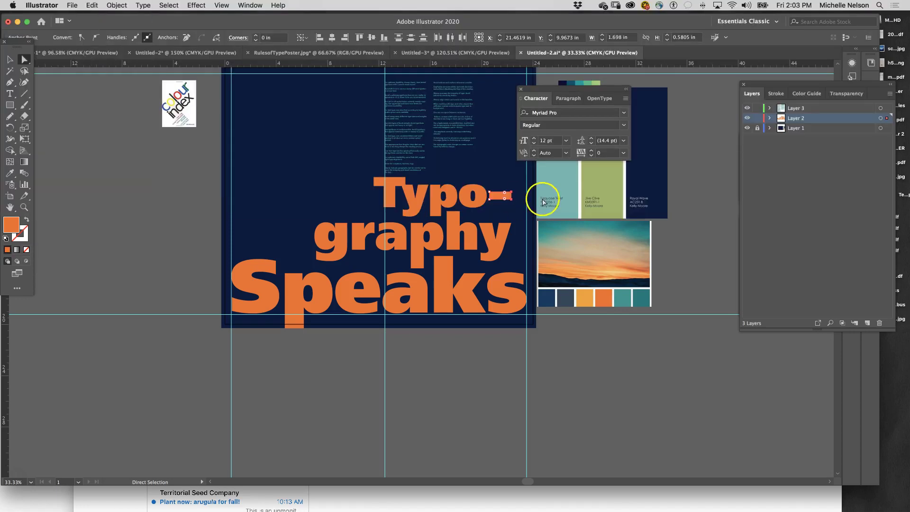
click(313, 167)
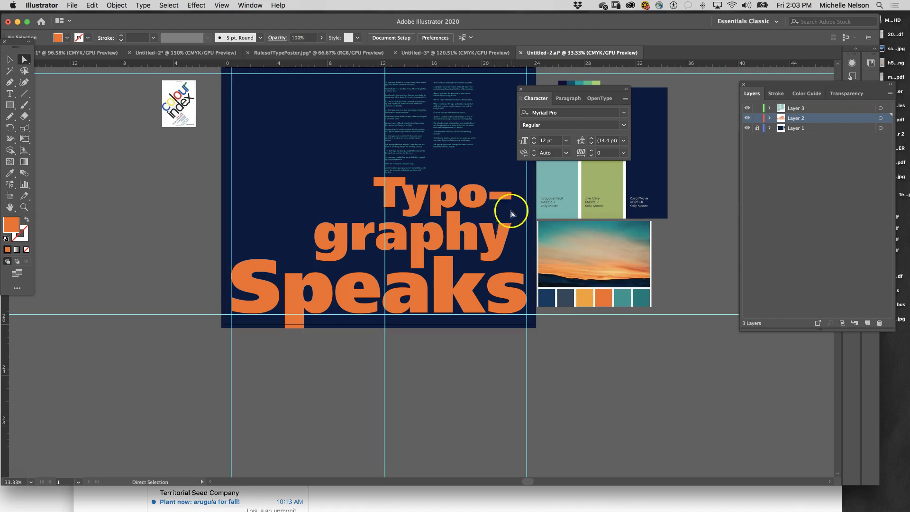
Move the linked body-text frames to the pasteboard left of the artboard and release the centre guide
scroll(490, 226, up, 2)
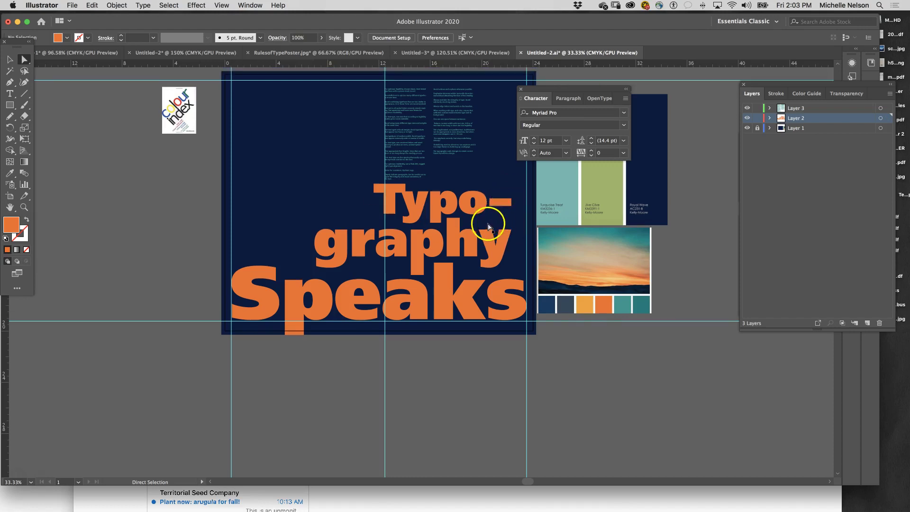
click(407, 131)
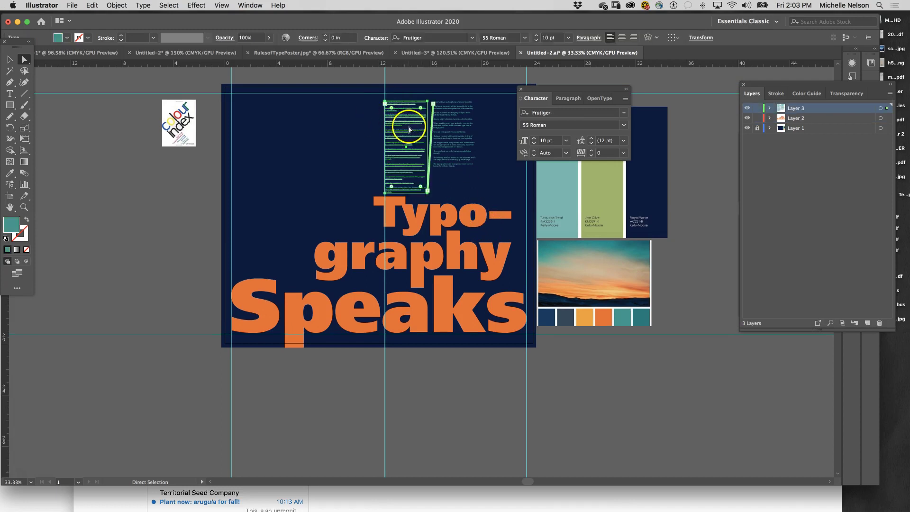
drag(406, 127, 217, 137)
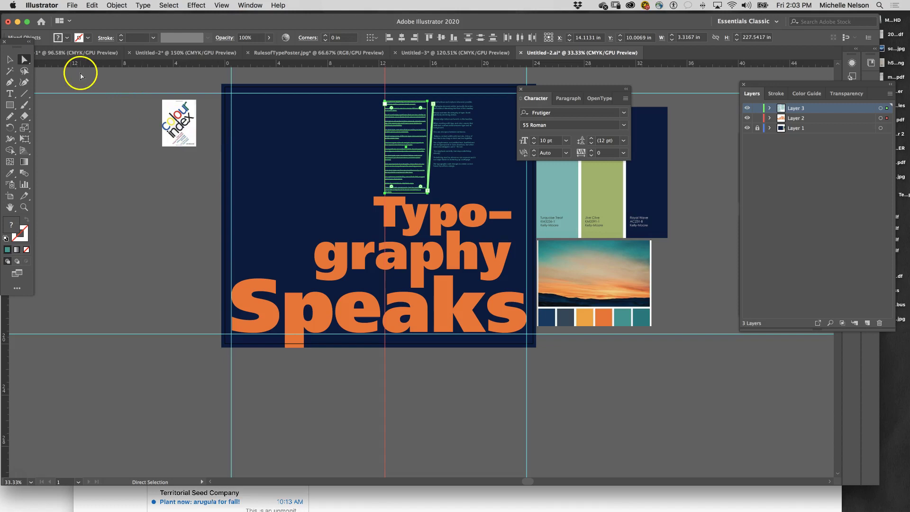
click(78, 98)
click(386, 169)
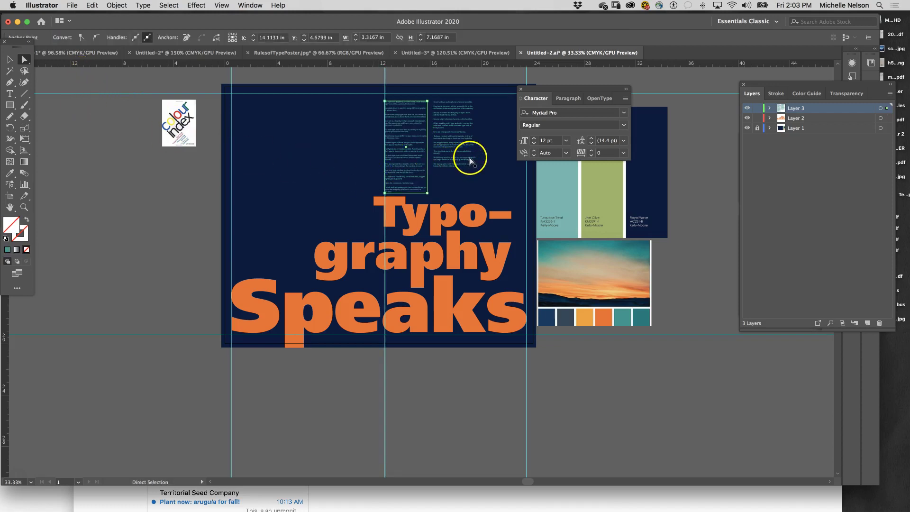
drag(471, 162, 215, 212)
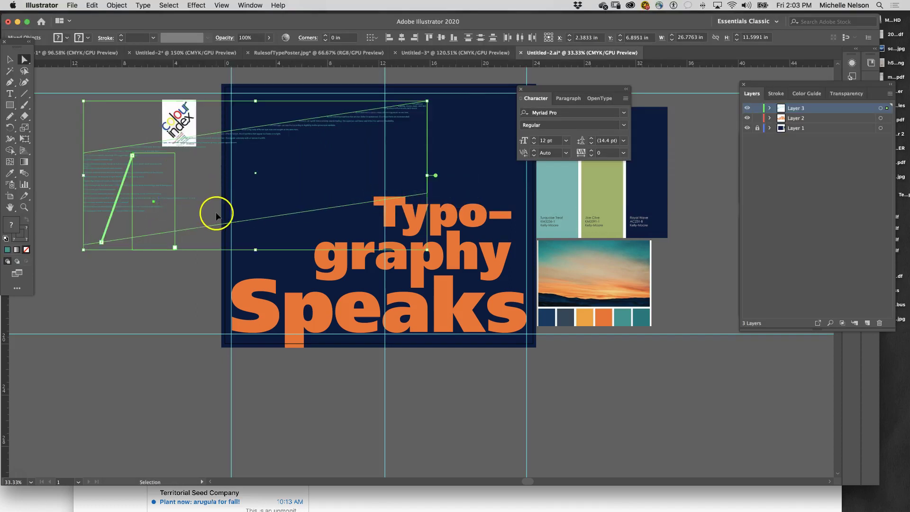
key(super+z)
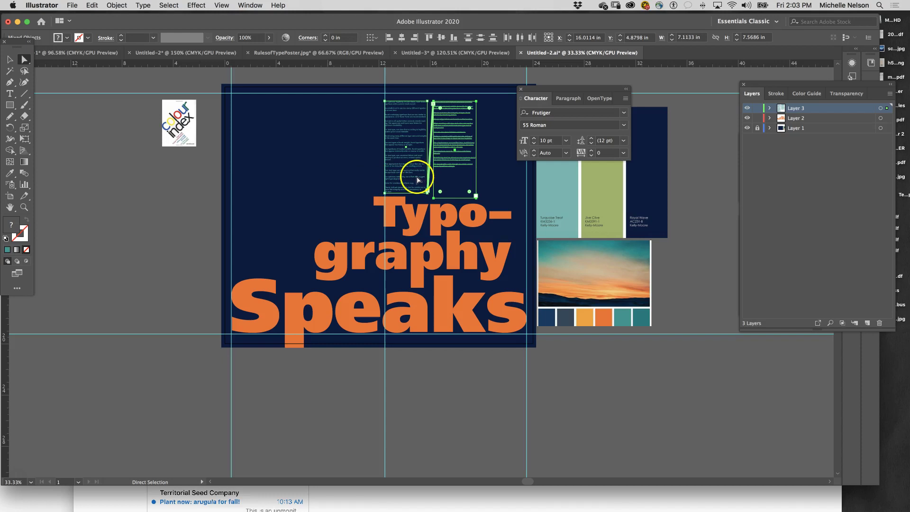
drag(433, 153, 141, 250)
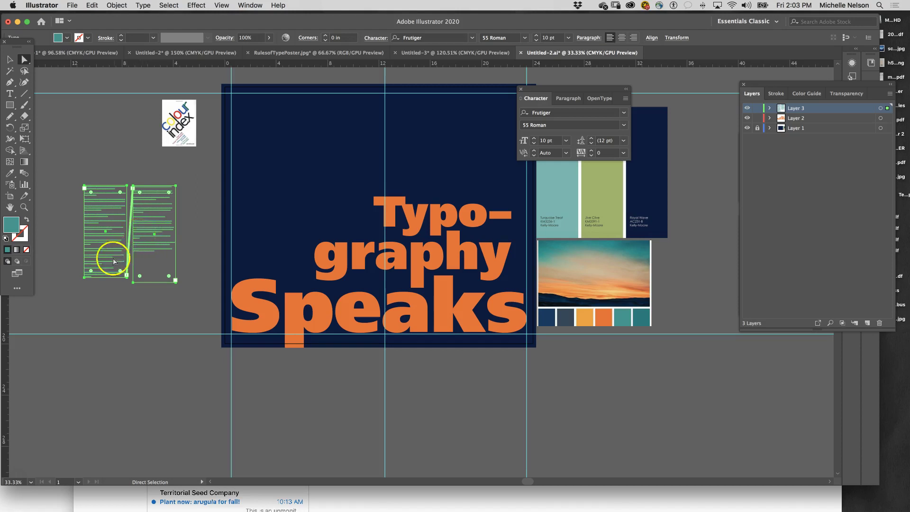
click(88, 284)
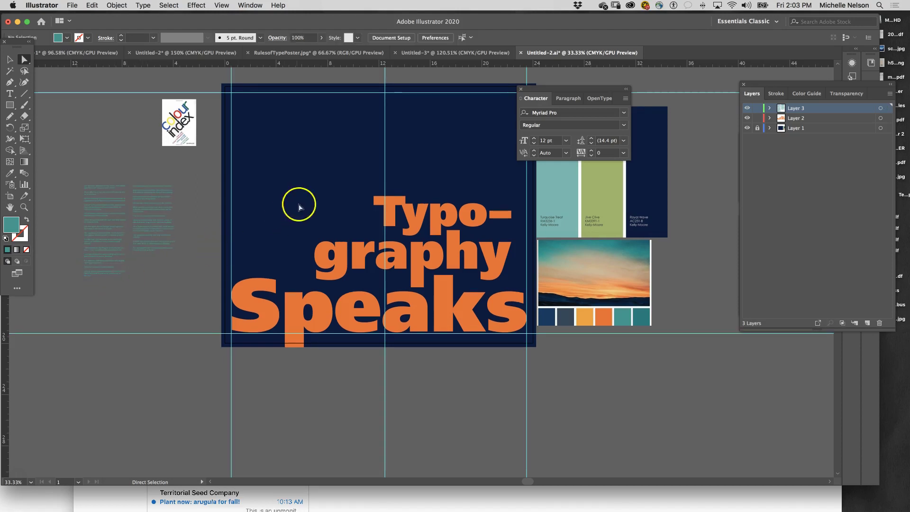
click(385, 156)
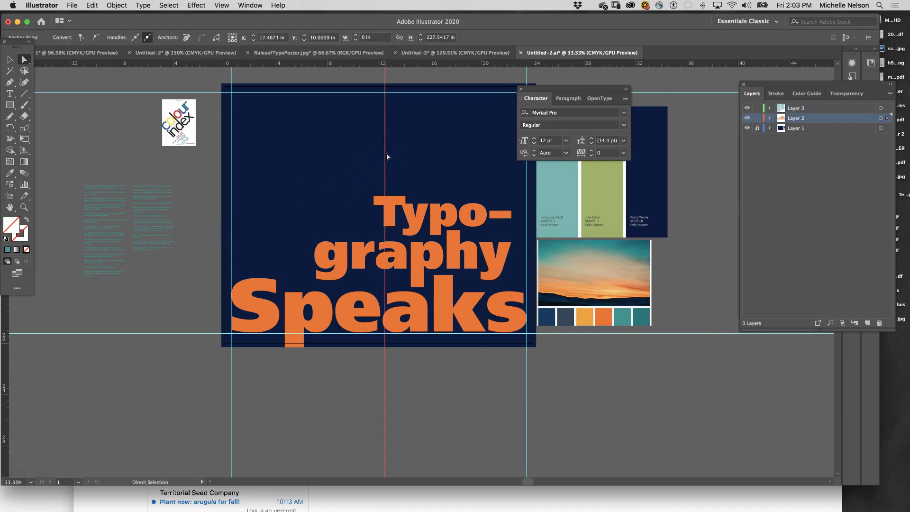
key(super+alt+5)
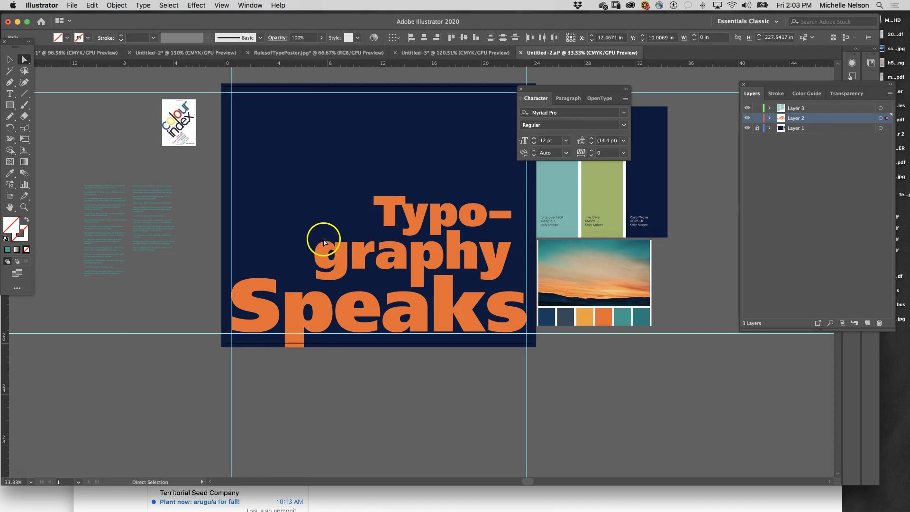
Set both linked body-text frames to 9 pt
click(120, 212)
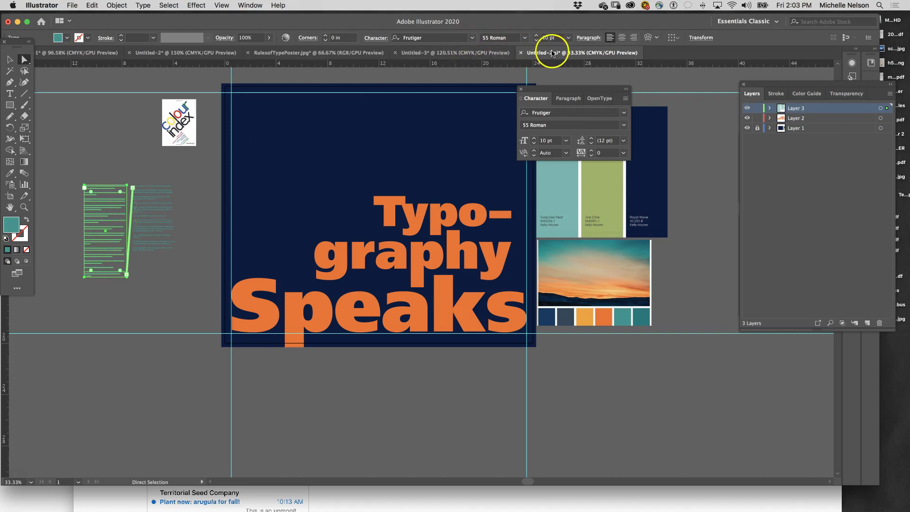
click(568, 38)
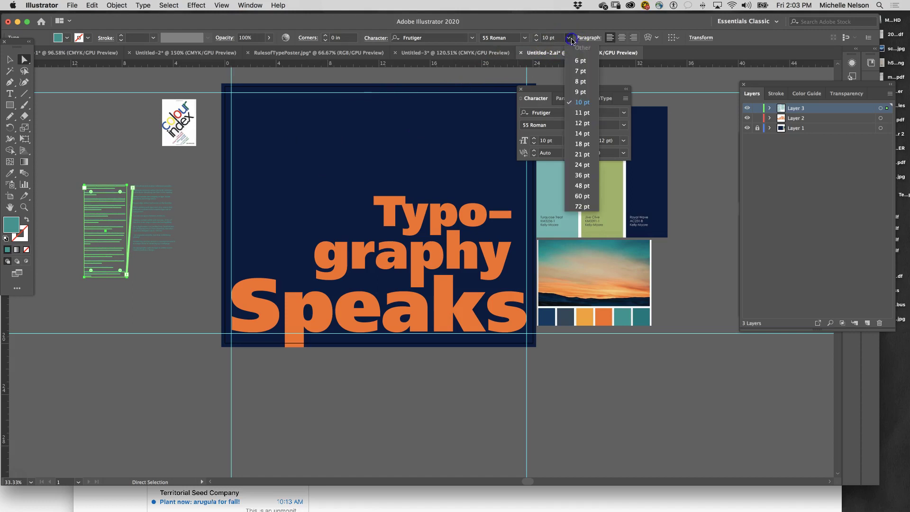
click(588, 92)
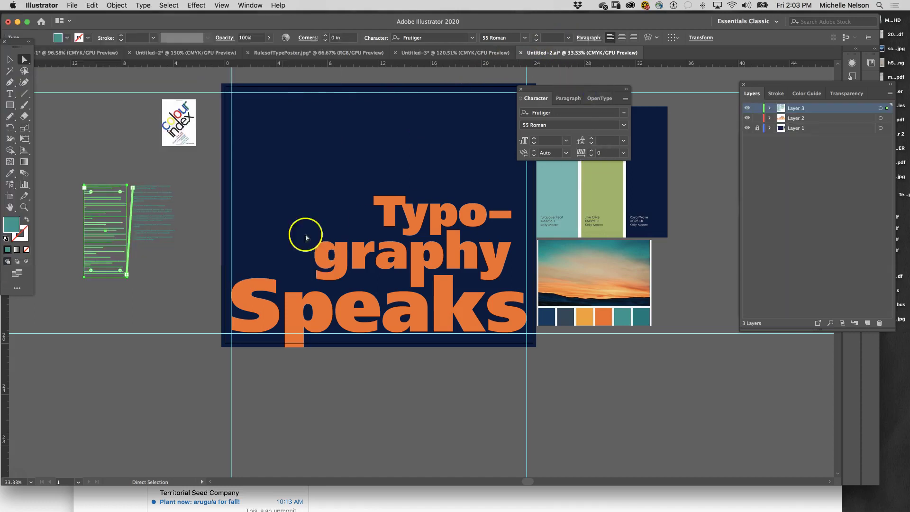
click(150, 221)
click(91, 219)
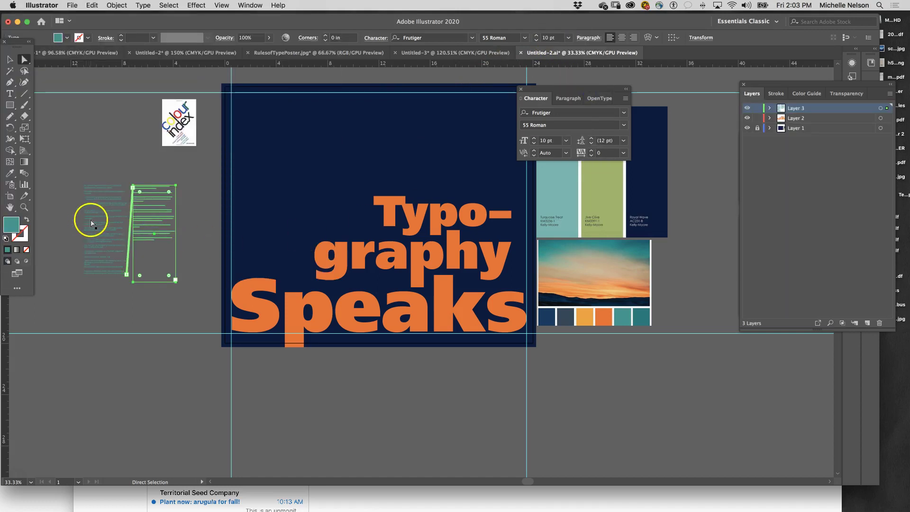
drag(97, 217, 495, 147)
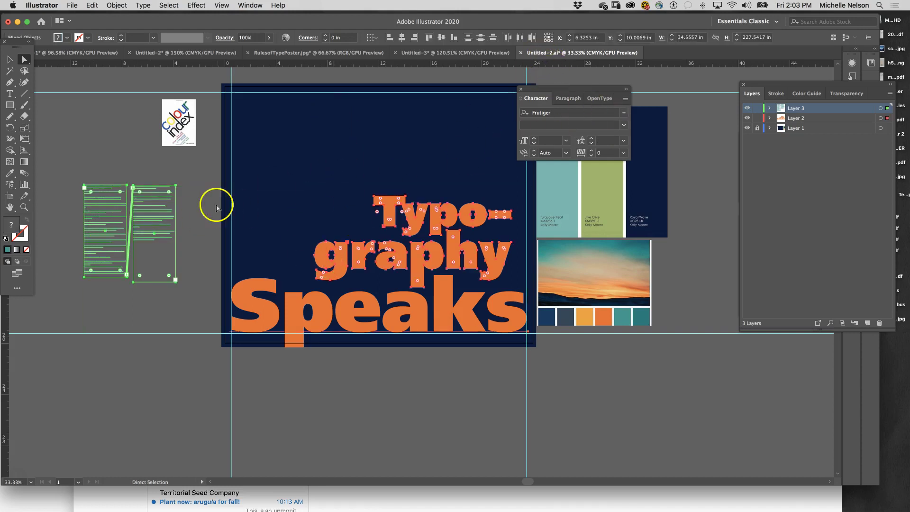
click(104, 176)
drag(181, 300, 183, 297)
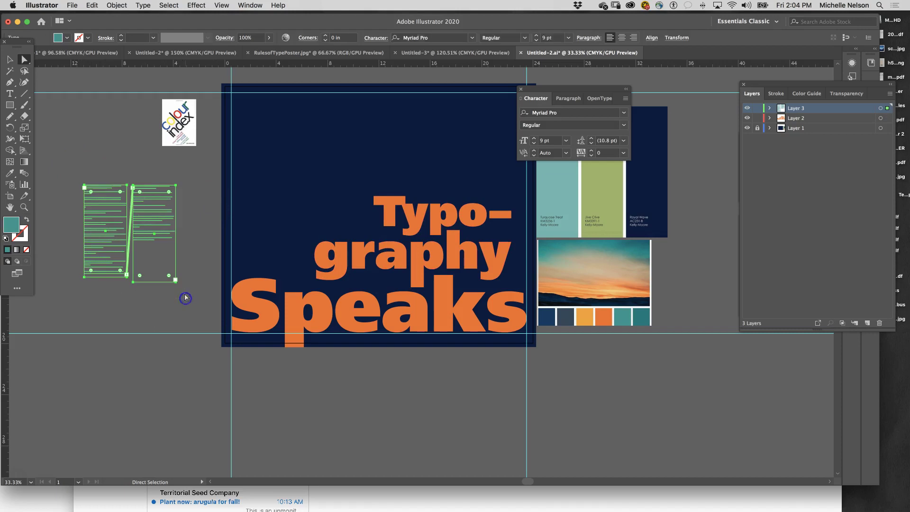
click(569, 39)
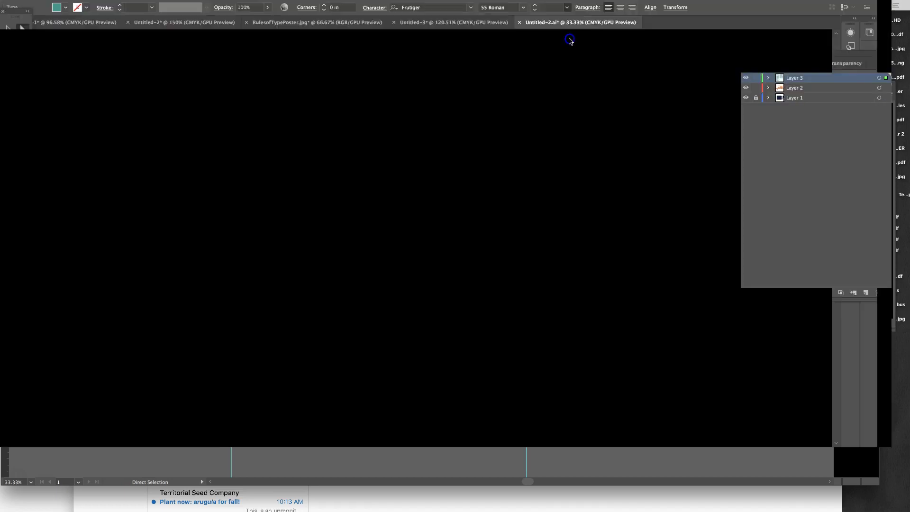
click(584, 91)
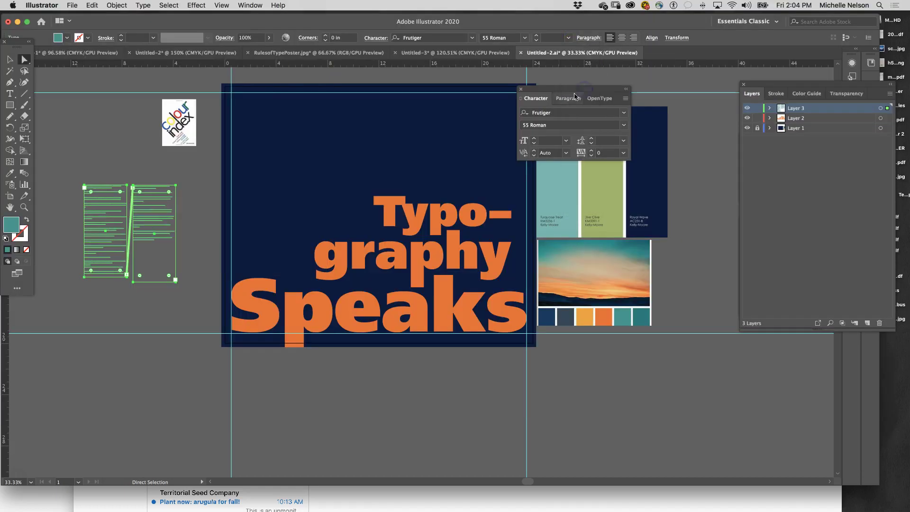
click(116, 278)
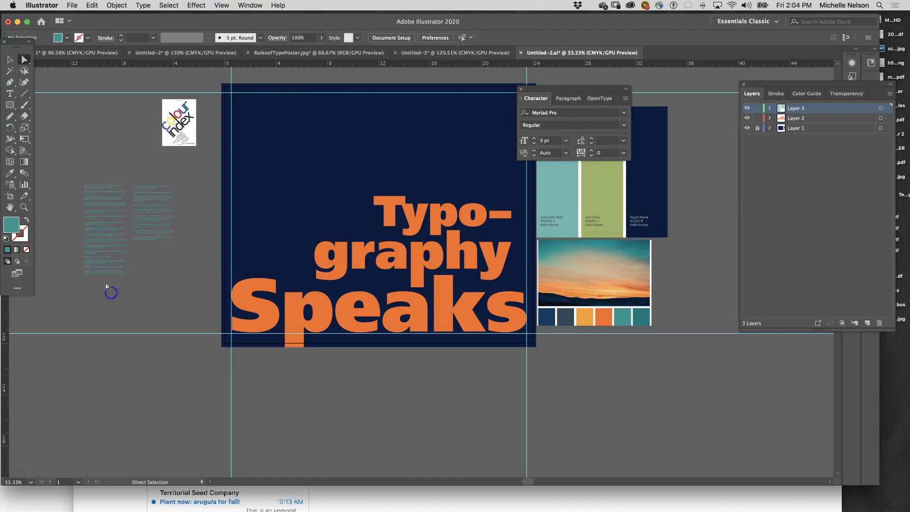
Stretch the left text frame down into one tall column
click(117, 230)
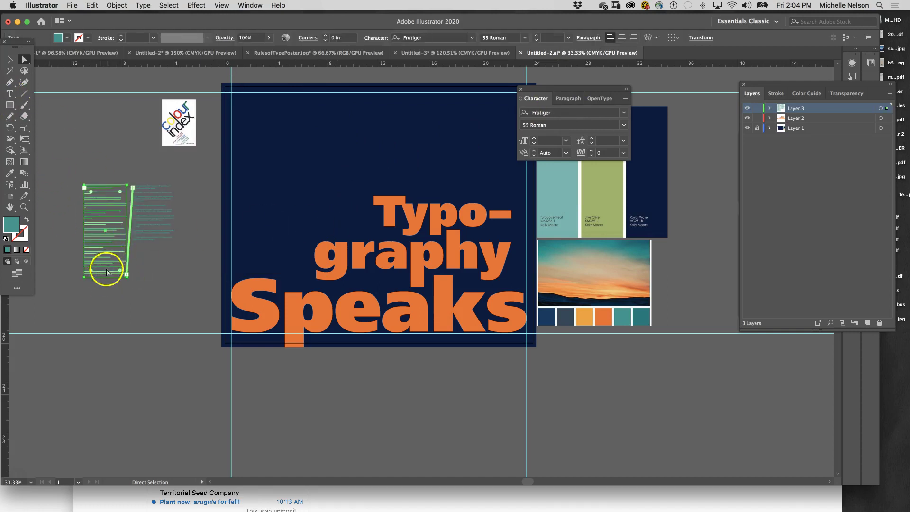
click(10, 59)
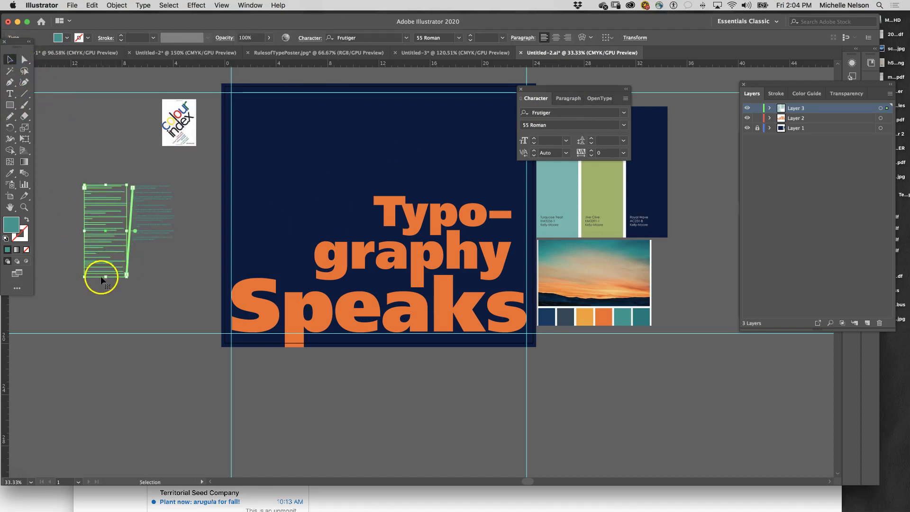
drag(105, 278, 107, 345)
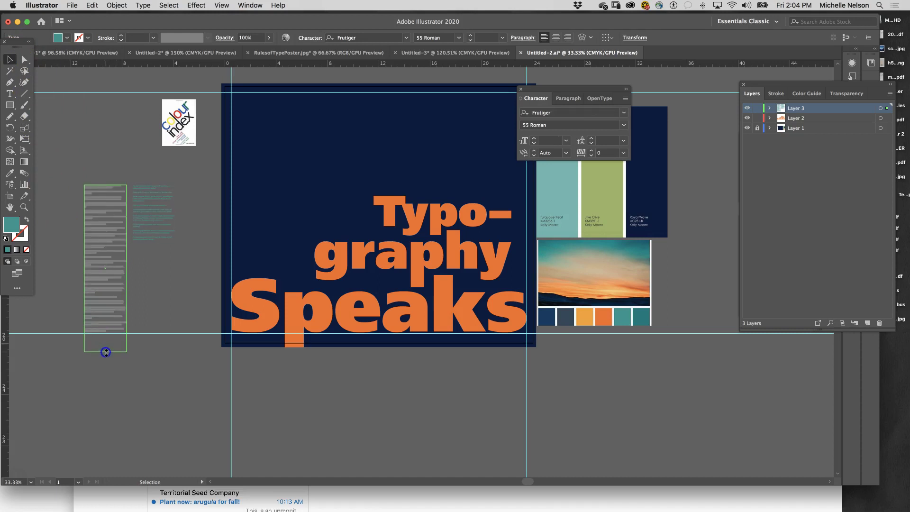
click(81, 304)
Place the tall text column on the poster above the headline, nudge it left, and right-align it
drag(110, 283, 370, 183)
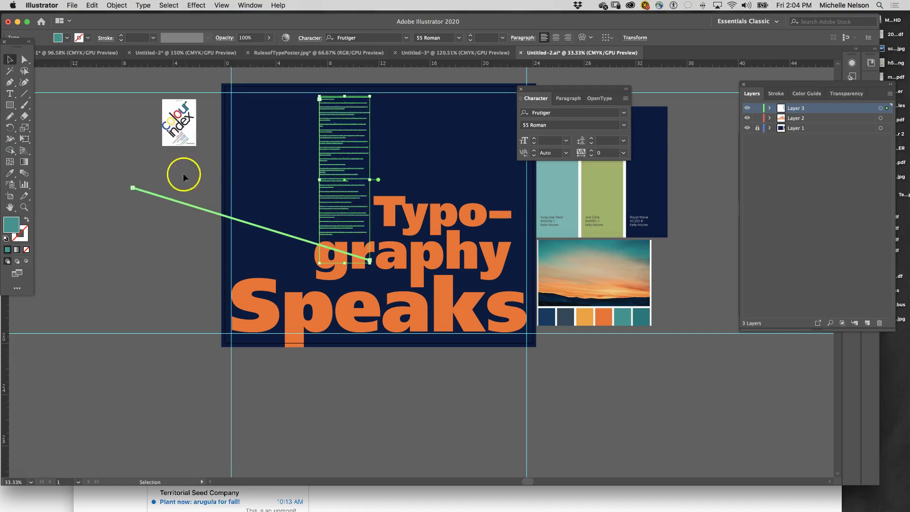
click(96, 258)
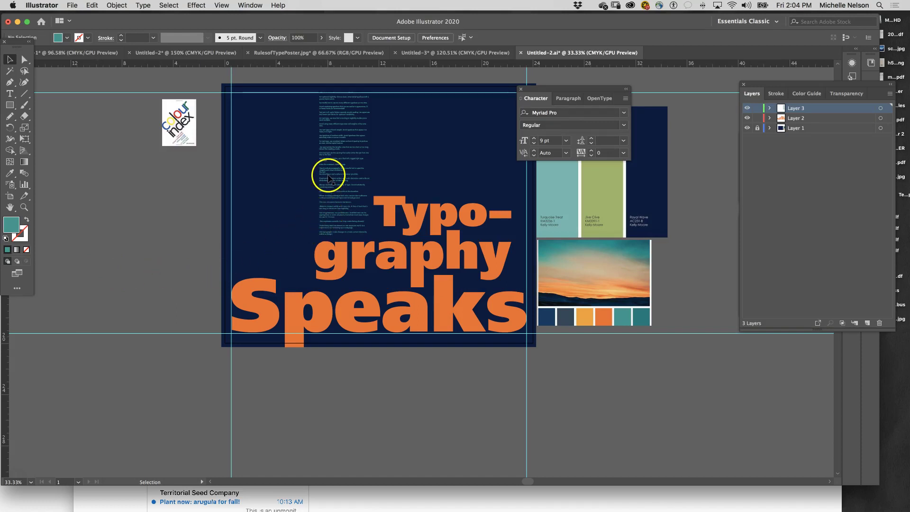
drag(329, 178, 284, 179)
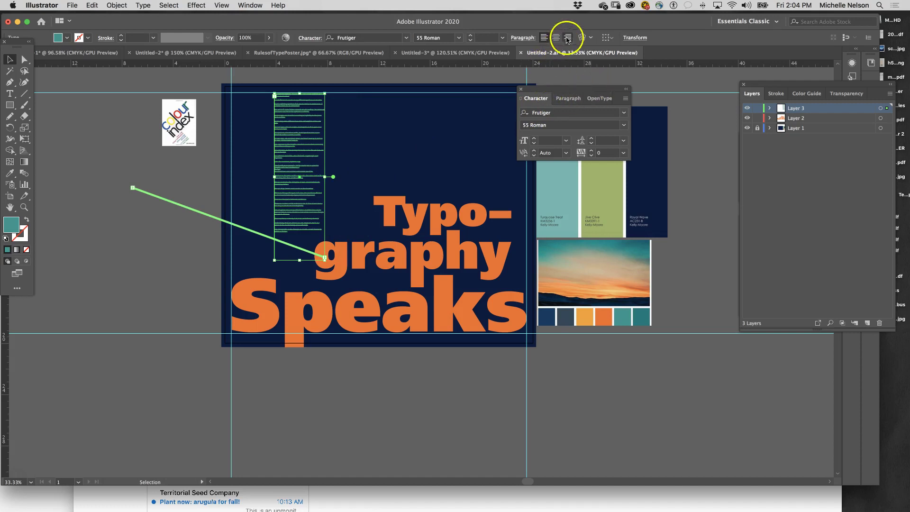
click(567, 37)
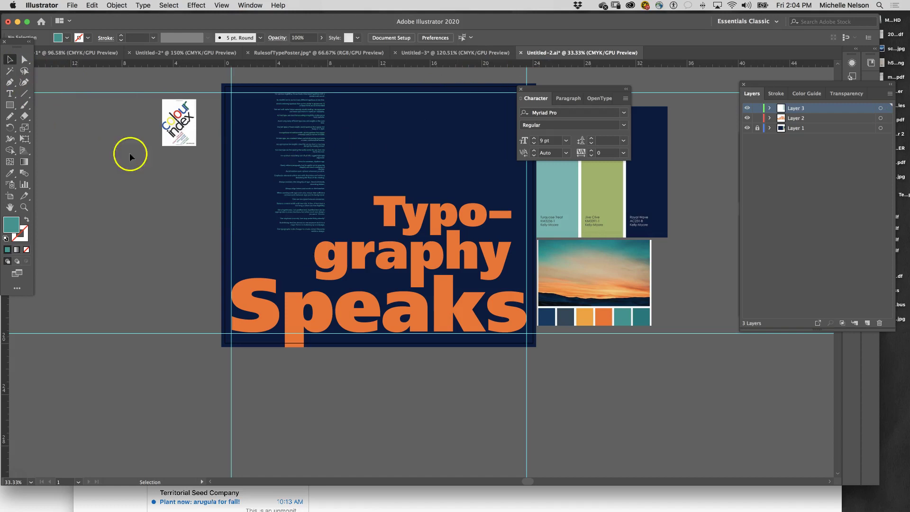
Raise the body-text column near the poster's top and widen it leftward from its left handle
drag(267, 160, 284, 204)
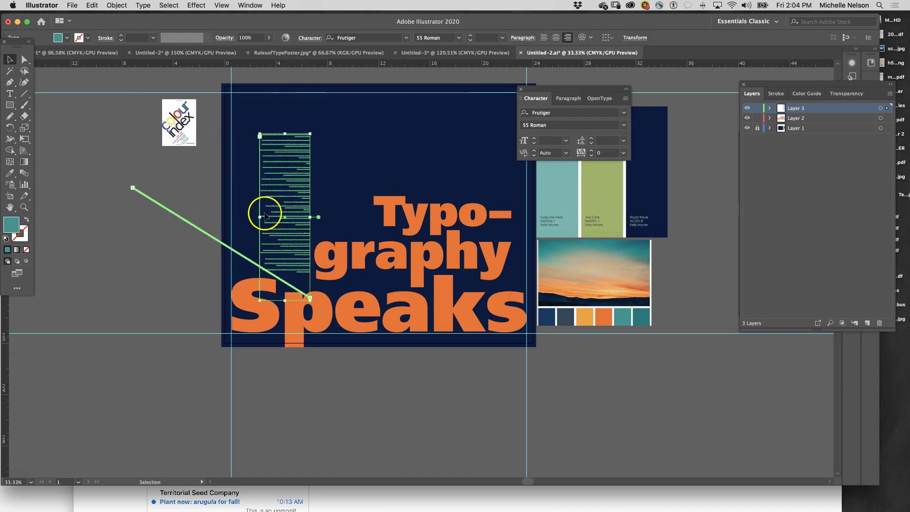
double_click(267, 216)
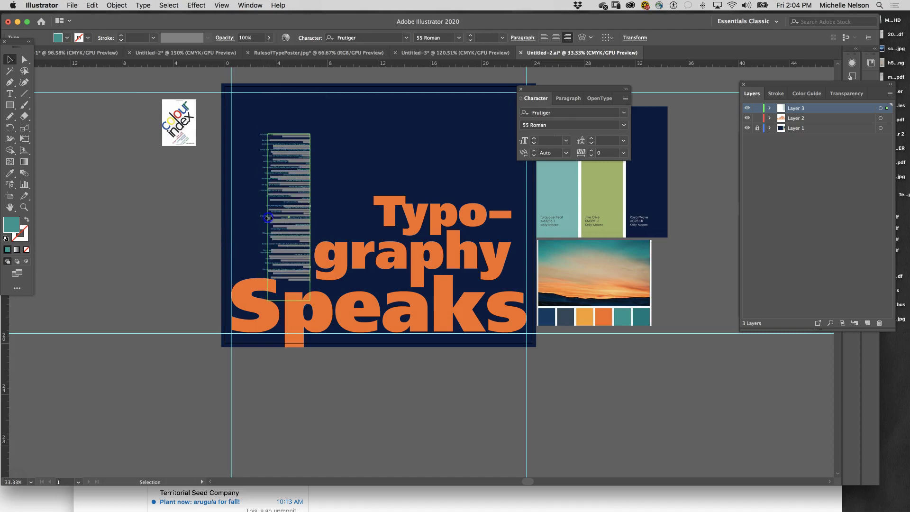
click(270, 217)
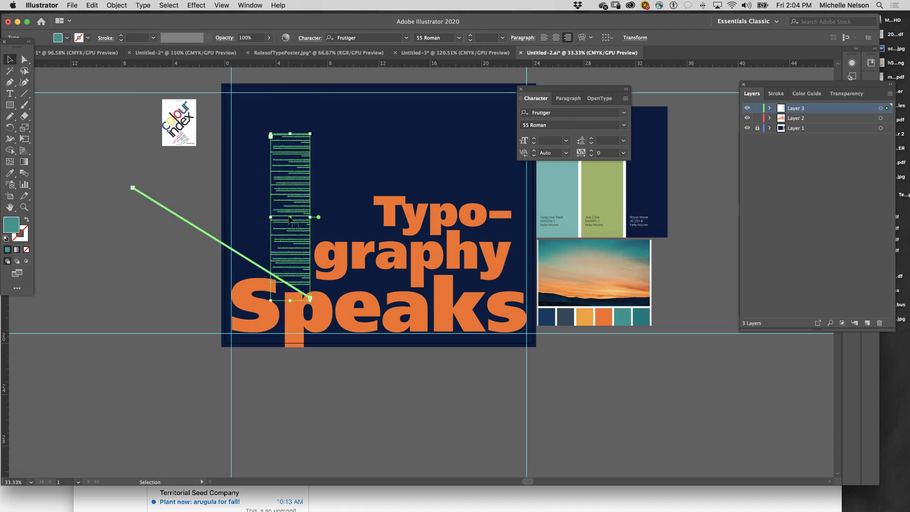
drag(289, 219, 291, 207)
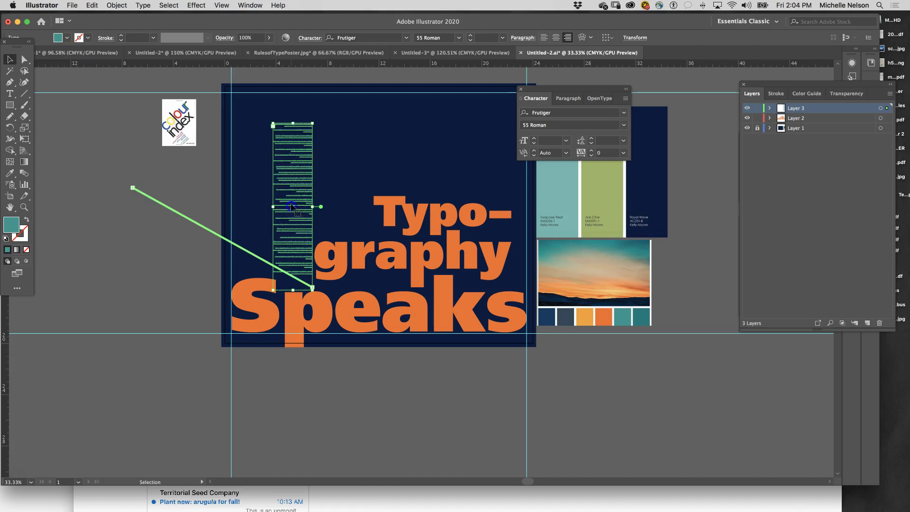
click(150, 177)
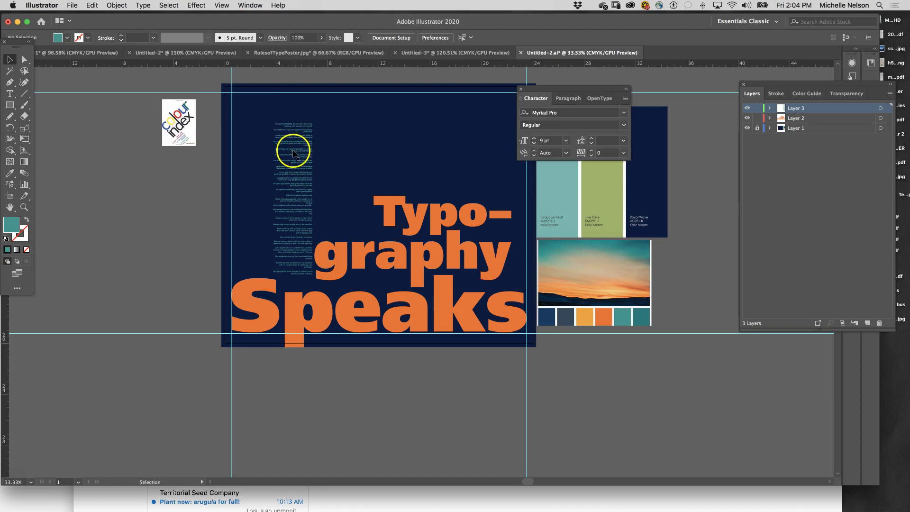
drag(294, 151, 288, 138)
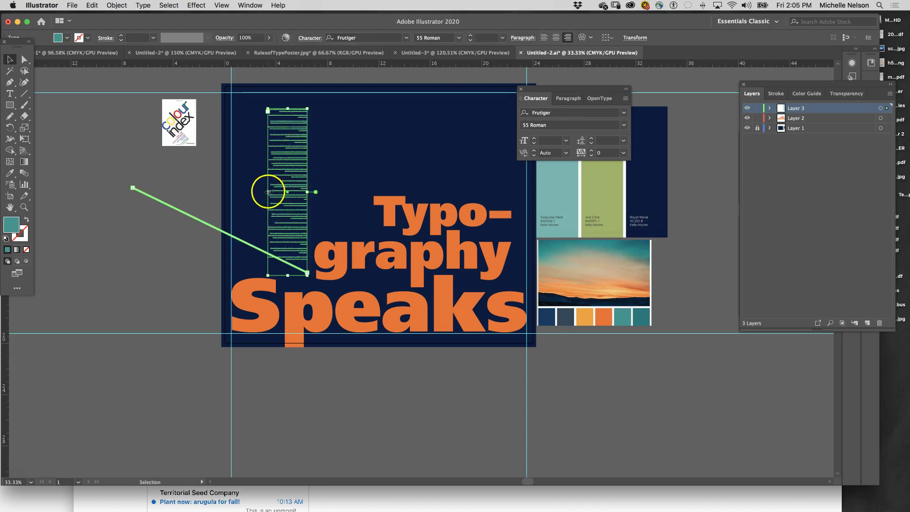
drag(268, 192, 272, 191)
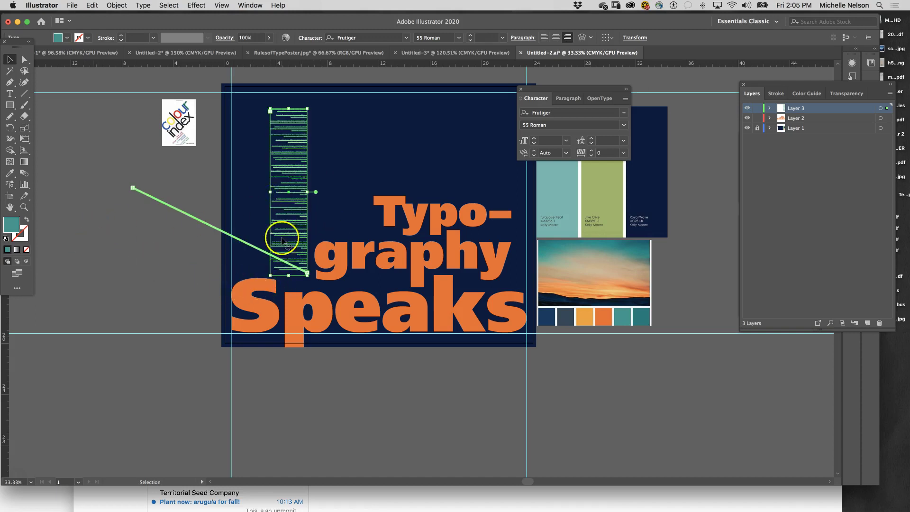
drag(271, 192, 263, 192)
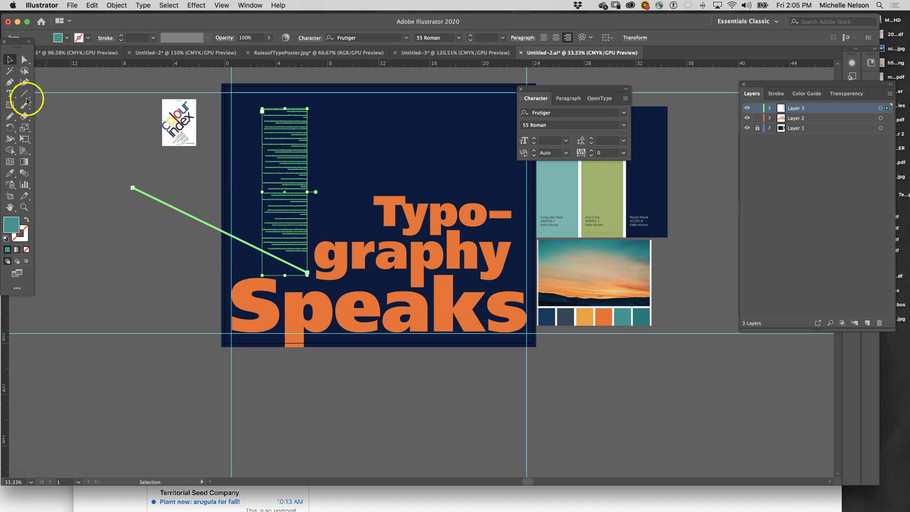
Try deleting the leftover threaded frame beside the artboard, then undo the deletions
click(78, 130)
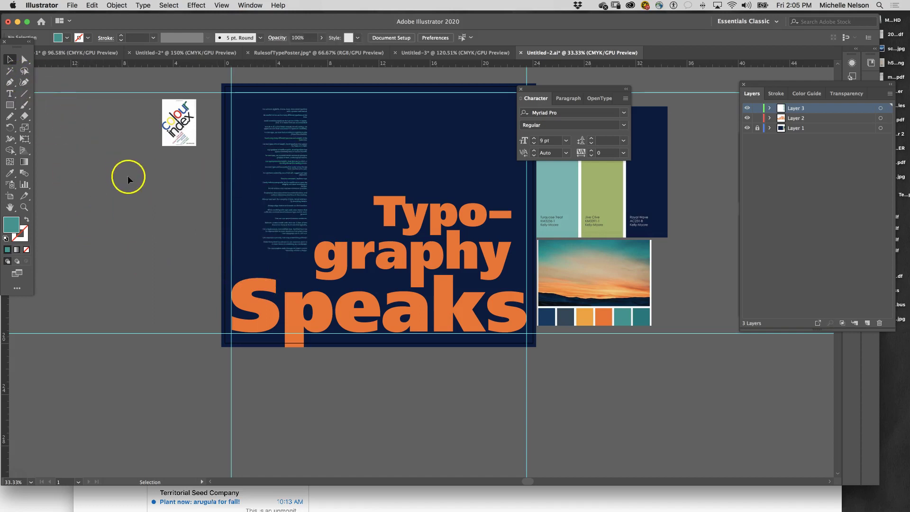
click(283, 180)
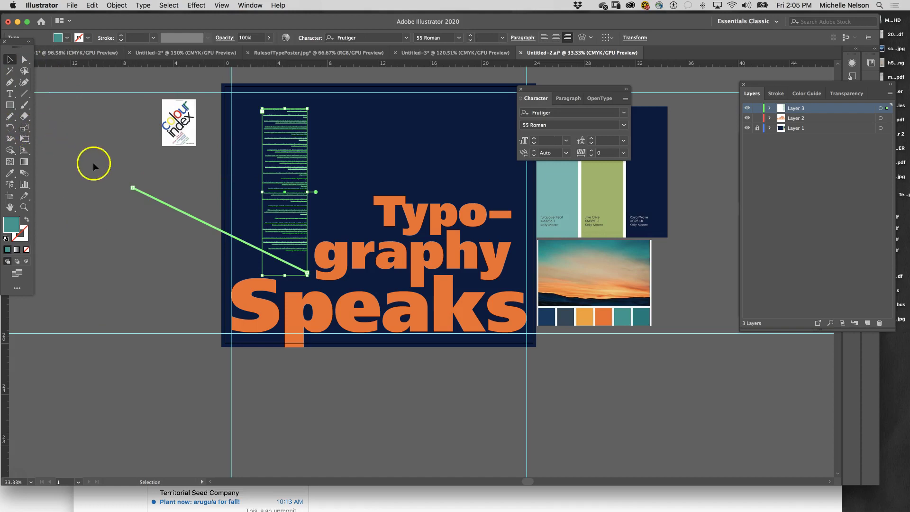
click(25, 60)
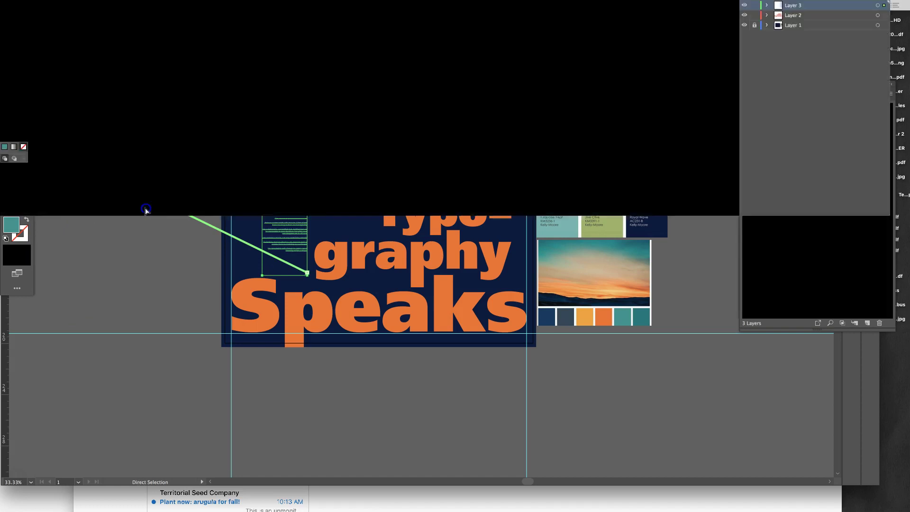
click(145, 210)
key(Delete)
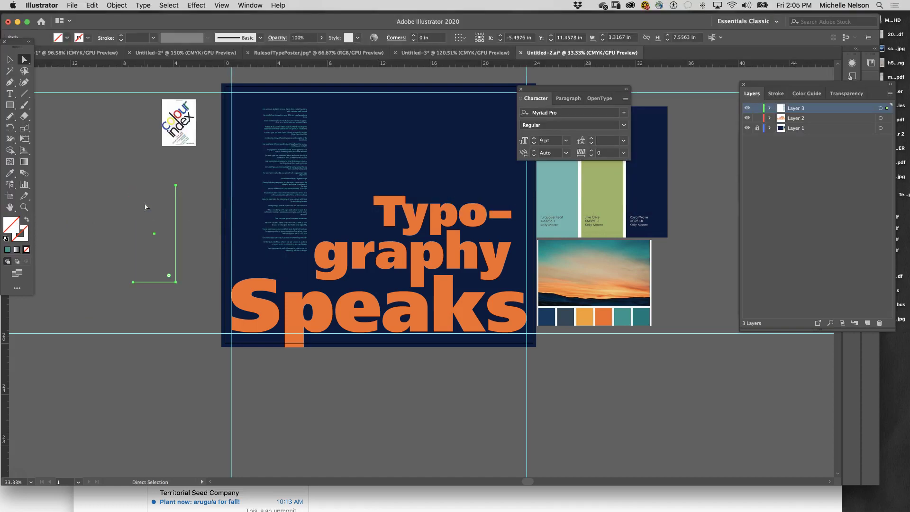
scroll(145, 206, right, 1)
key(Delete)
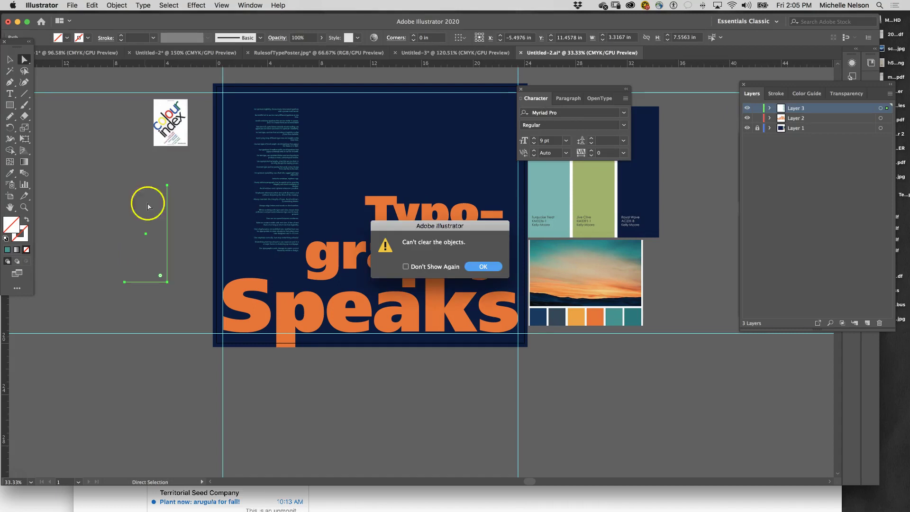
click(484, 268)
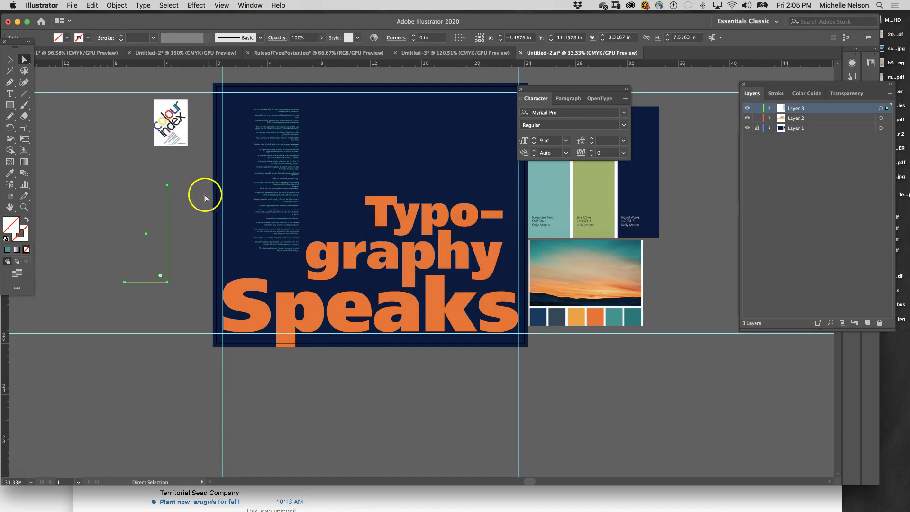
key(super+z)
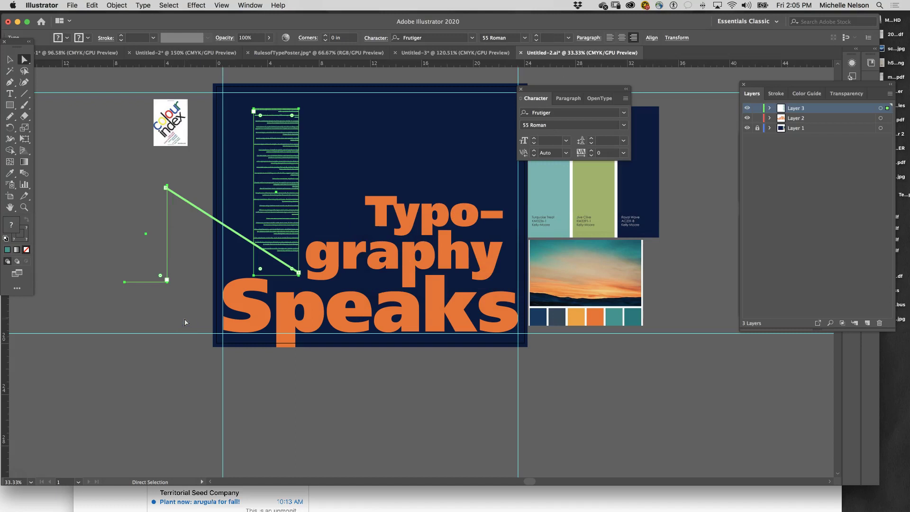
click(75, 172)
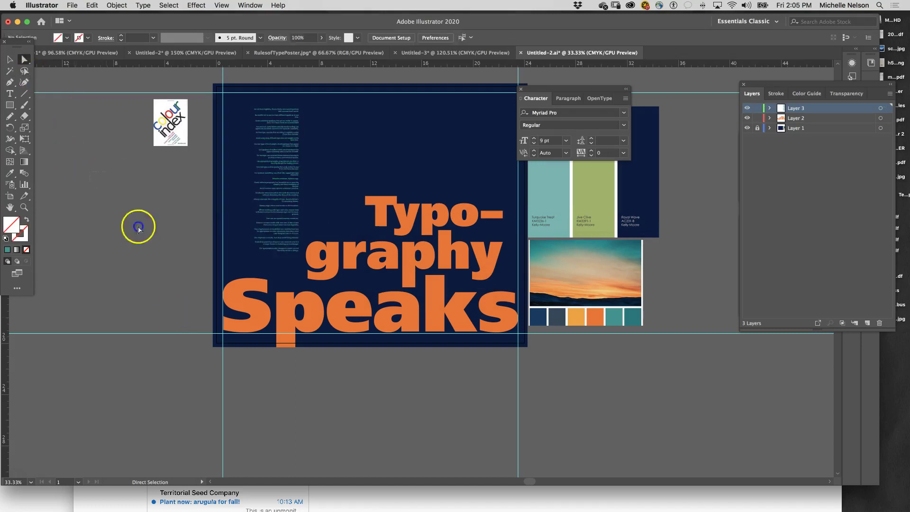
key(super+z)
click(202, 308)
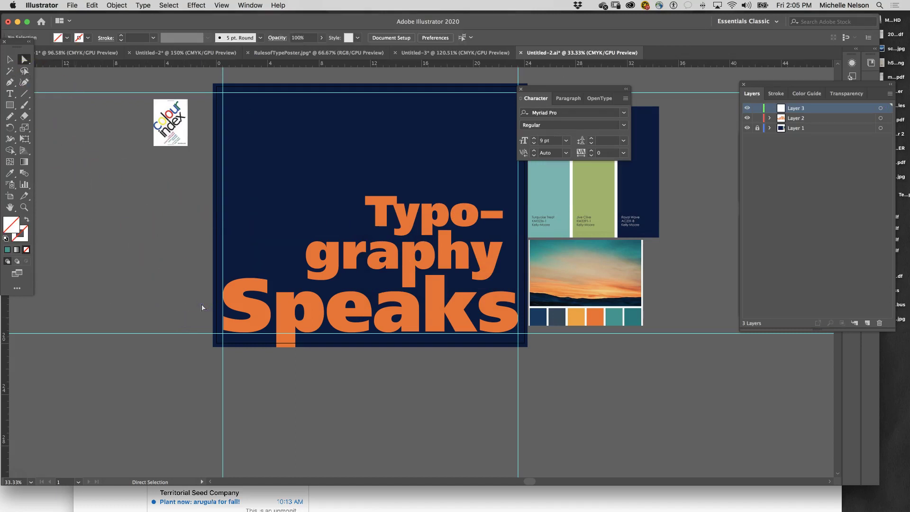
key(super+z)
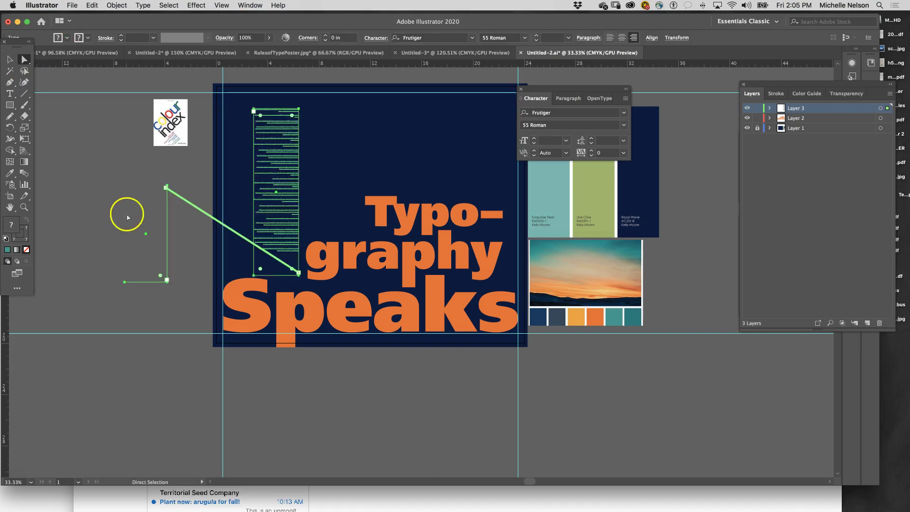
click(124, 209)
key(super+z)
Collapse and delete the stray L-shaped path, then make Layer 2 the active layer
click(184, 302)
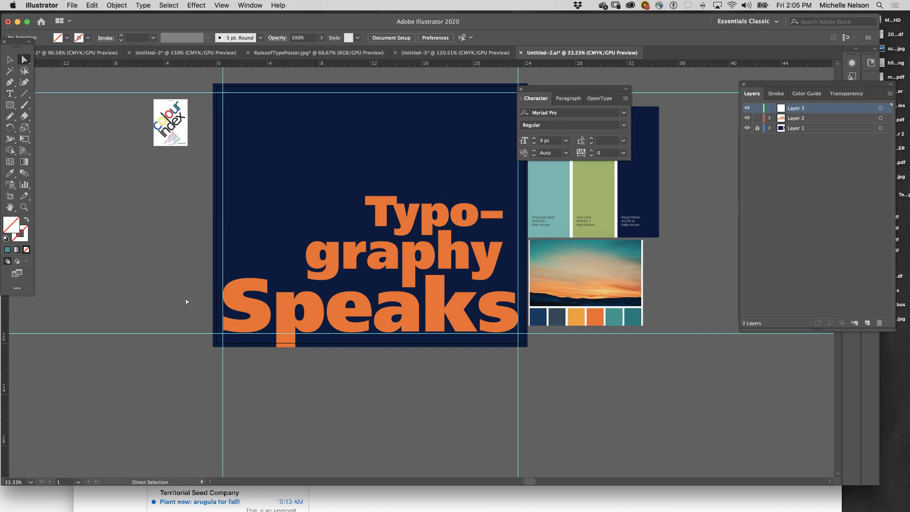
key(v)
key(super+z)
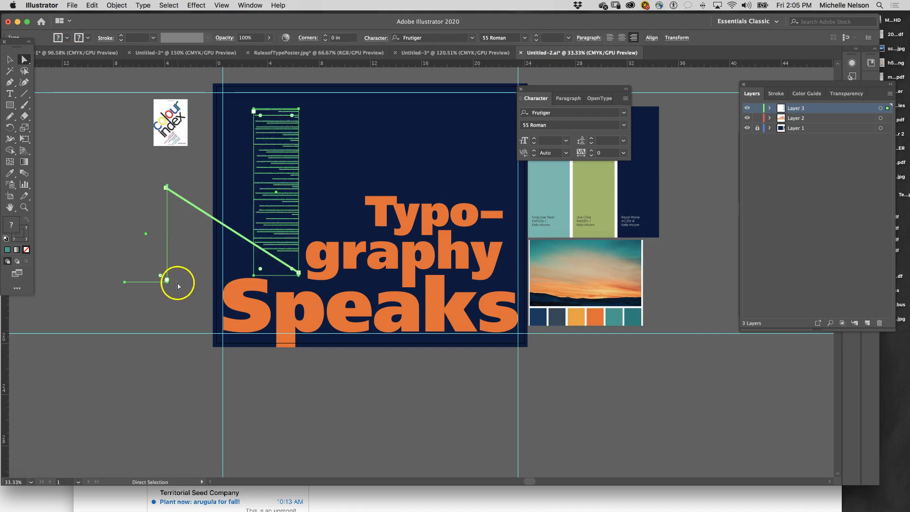
click(179, 284)
click(106, 300)
key(super+z)
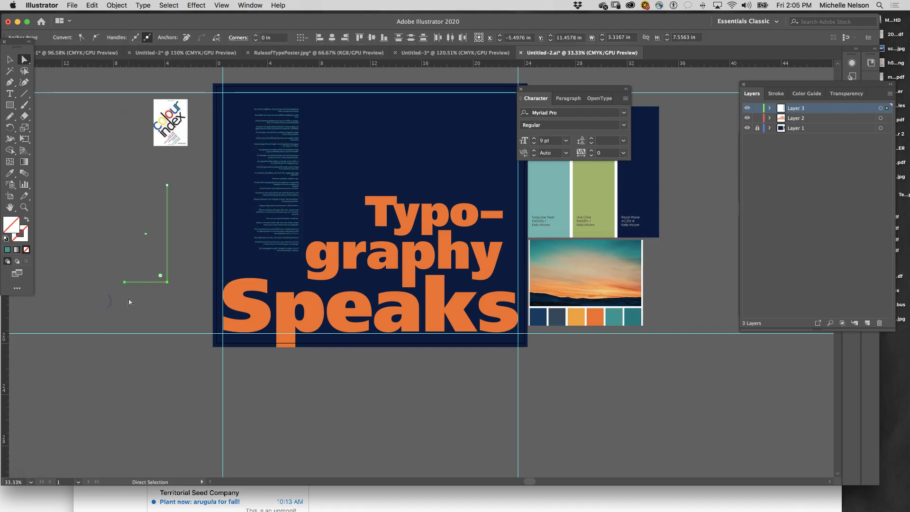
key(Delete)
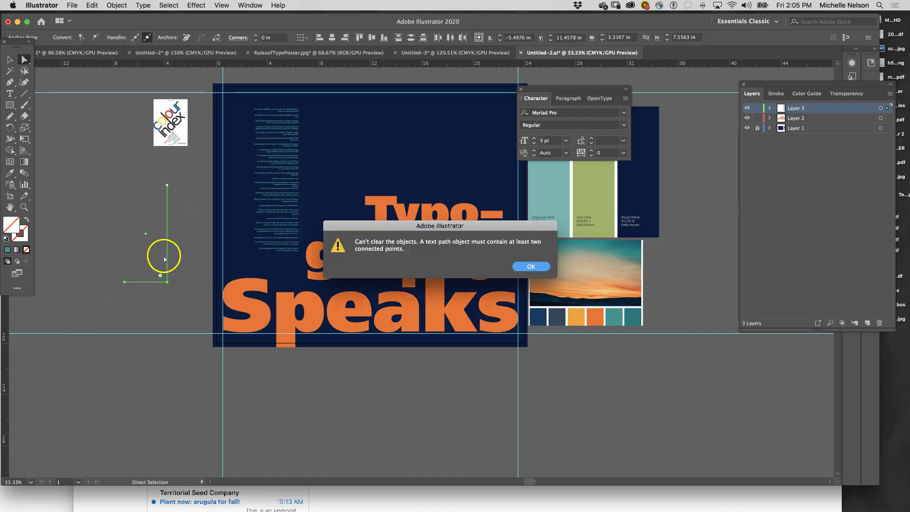
click(532, 267)
click(167, 185)
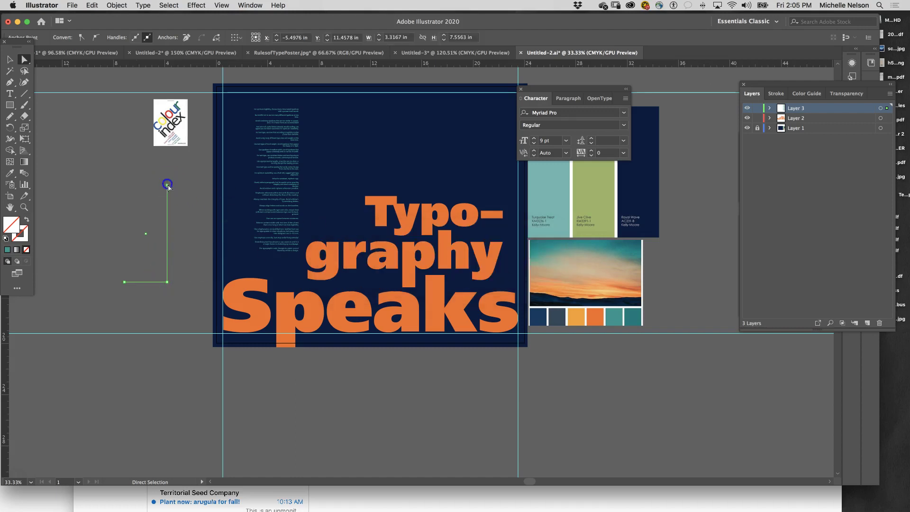
drag(177, 191, 167, 283)
key(Delete)
click(526, 265)
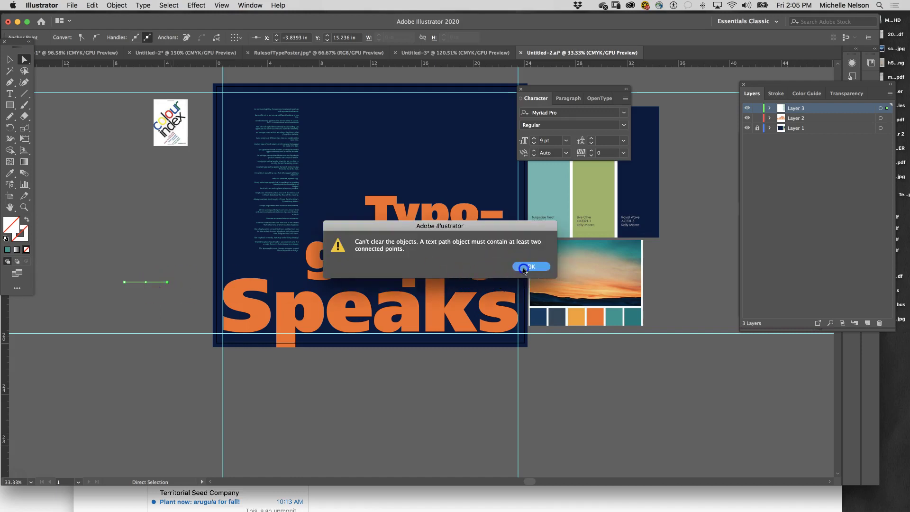
click(113, 288)
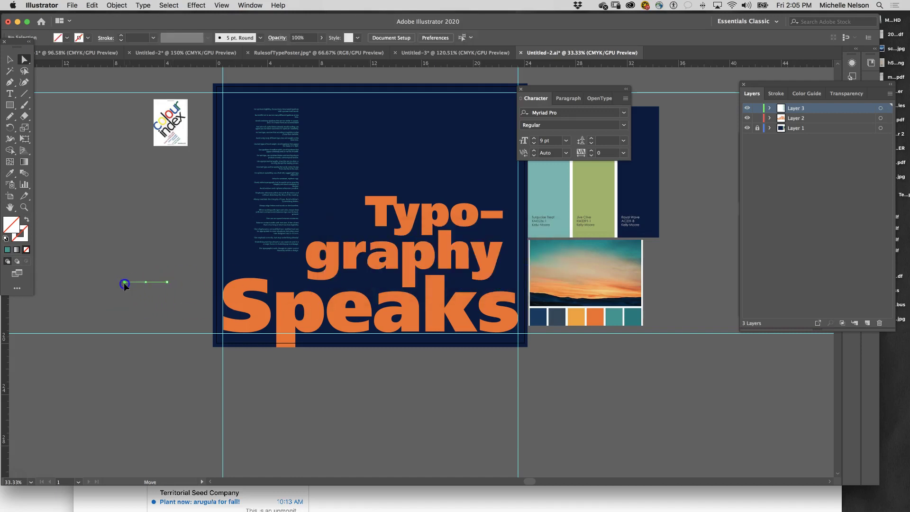
click(286, 183)
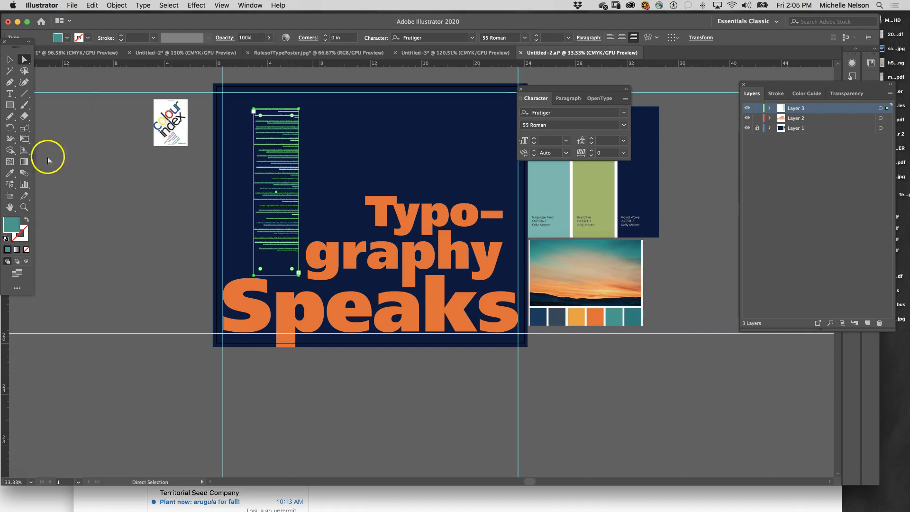
click(800, 118)
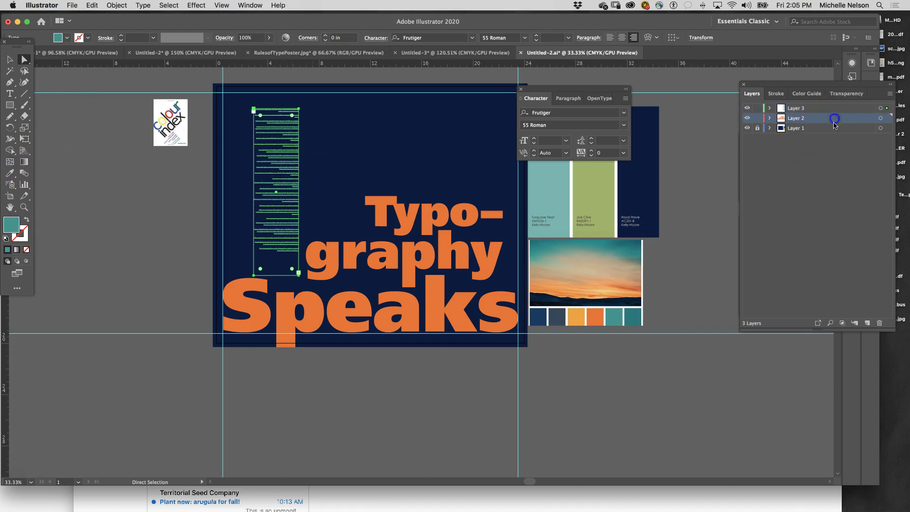
Add a new layer and draw a 4.2089 × 11.7037 in teal rectangle over the text column
click(867, 323)
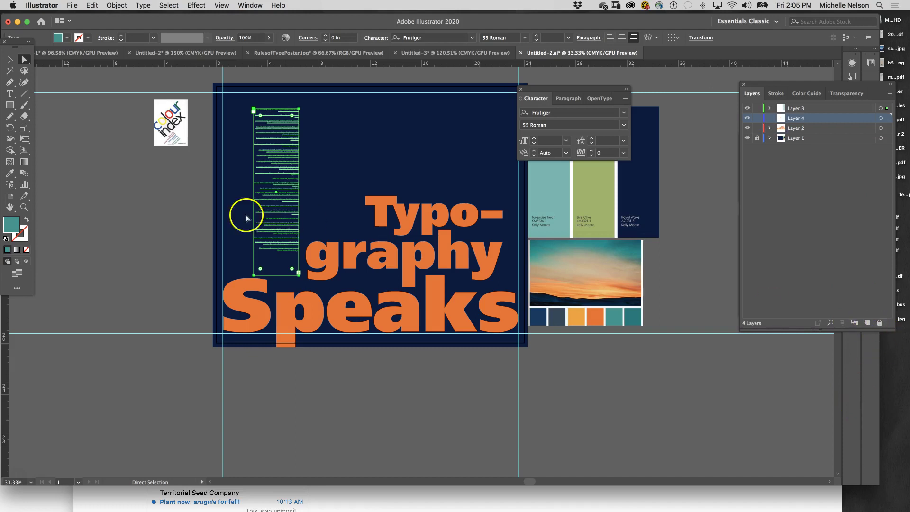
drag(11, 108, 49, 109)
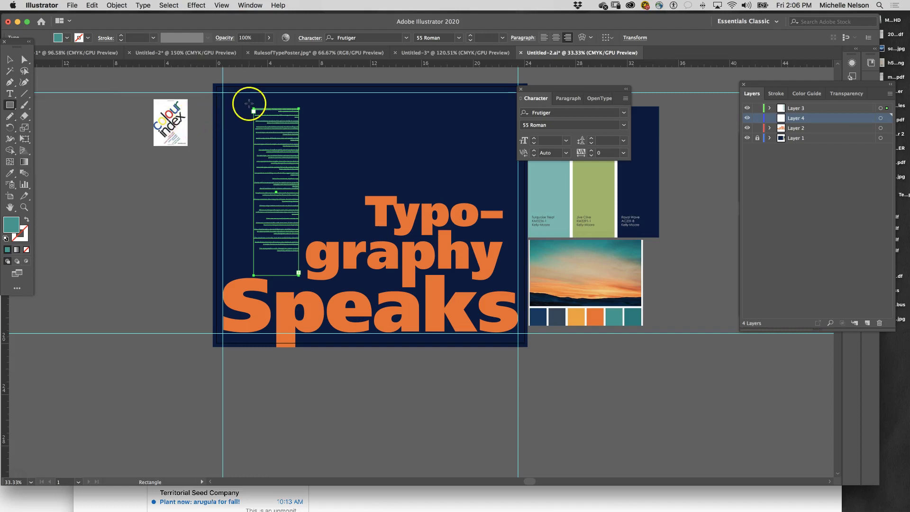
drag(249, 103, 266, 122)
drag(298, 214, 303, 253)
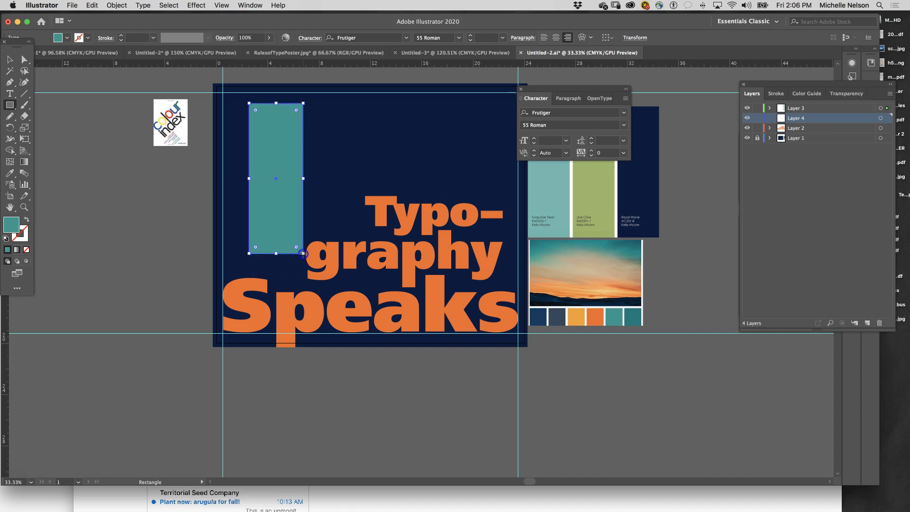
Set the teal rectangle to 7% opacity in the Transparency panel, then deselect it
key(a)
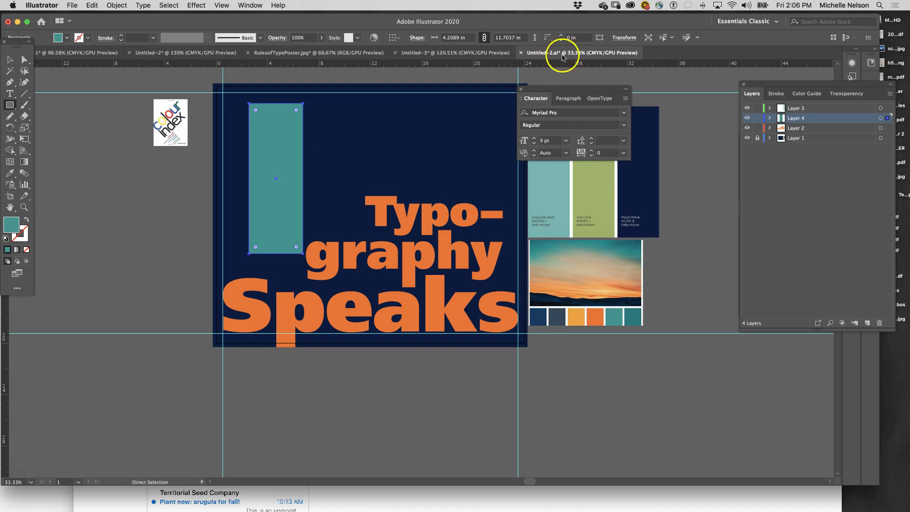
click(249, 6)
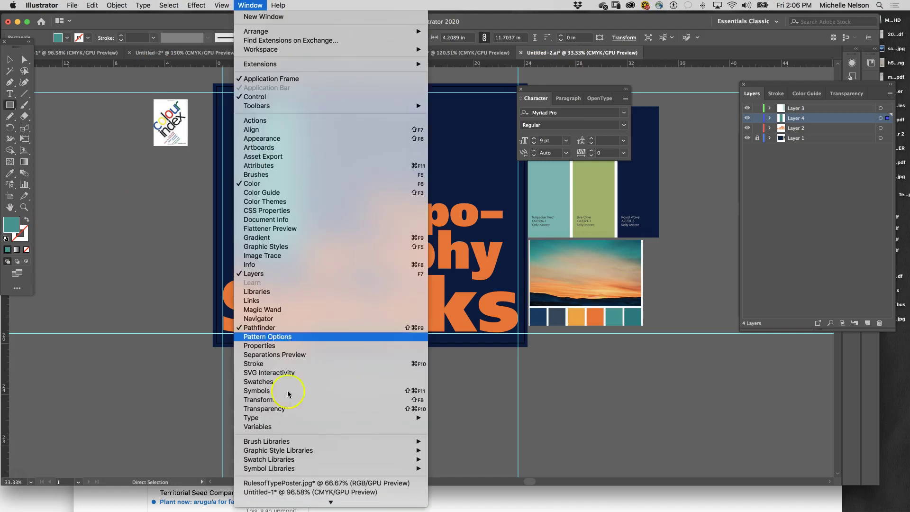
scroll(280, 485, down, 2)
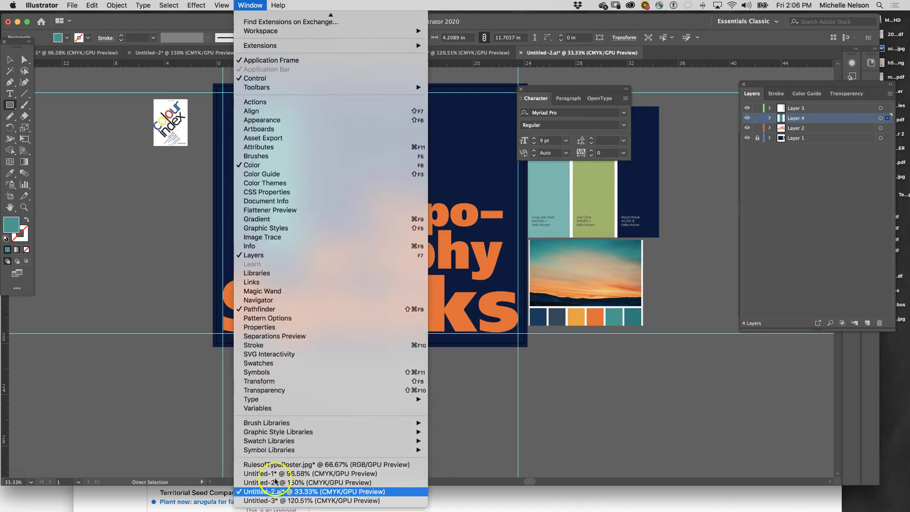
click(272, 390)
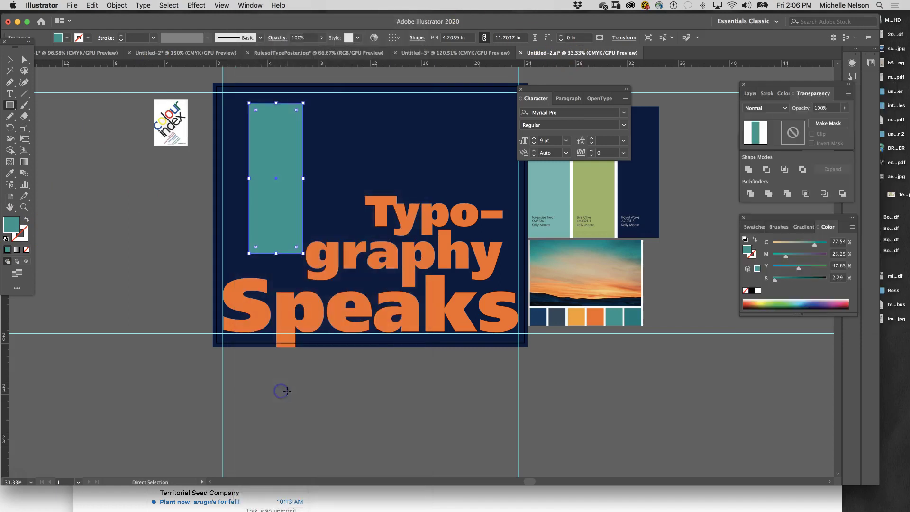
click(843, 108)
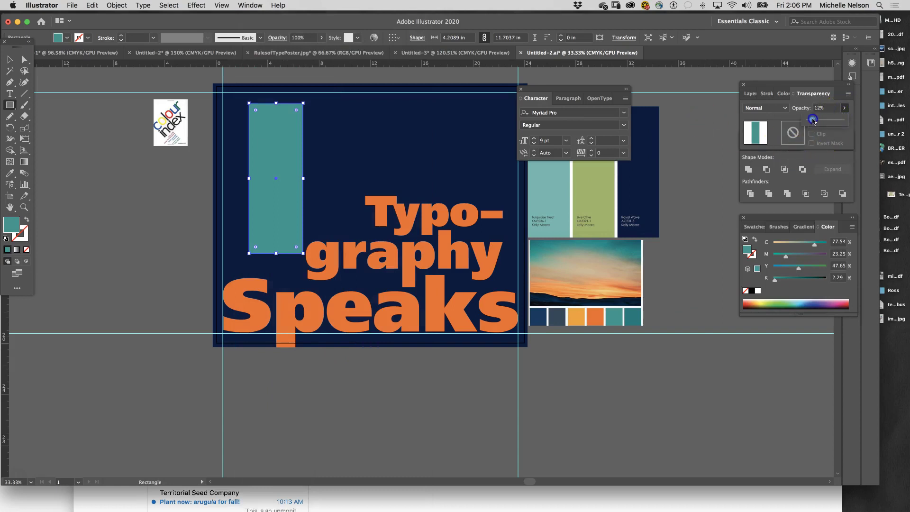
drag(811, 120, 811, 121)
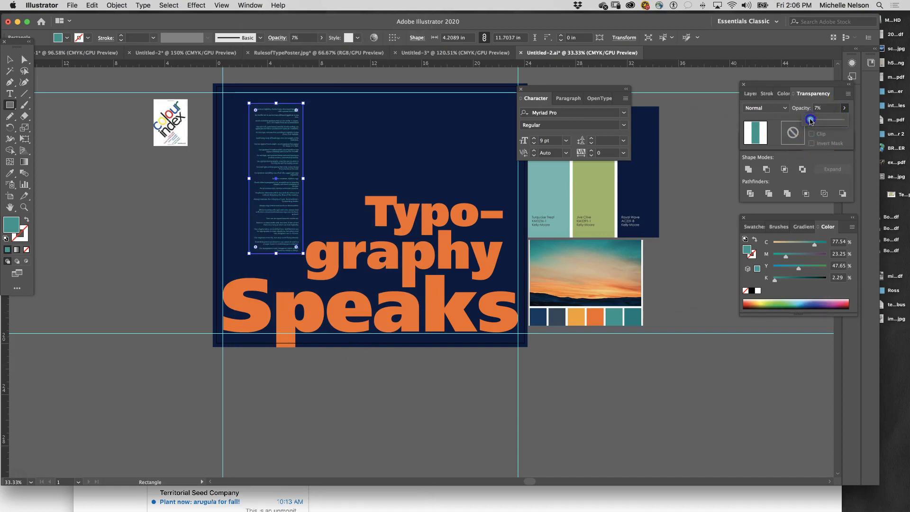
click(9, 60)
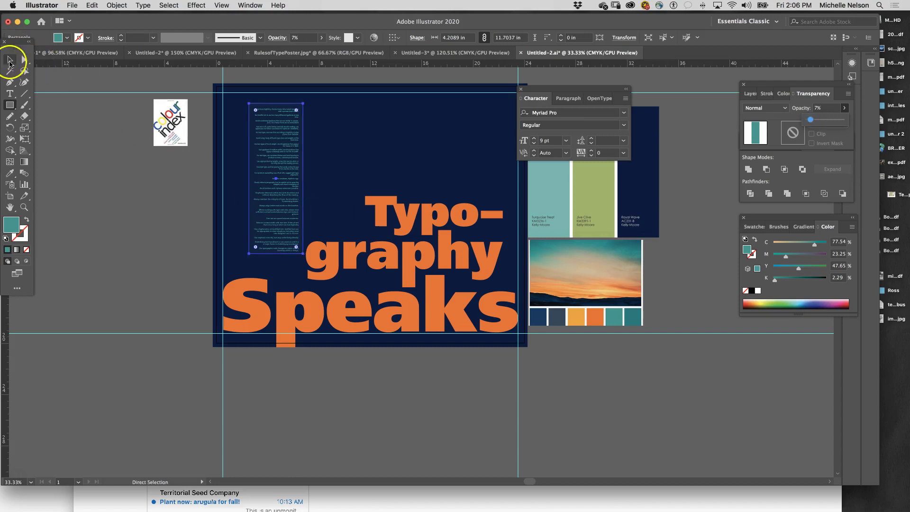
click(143, 256)
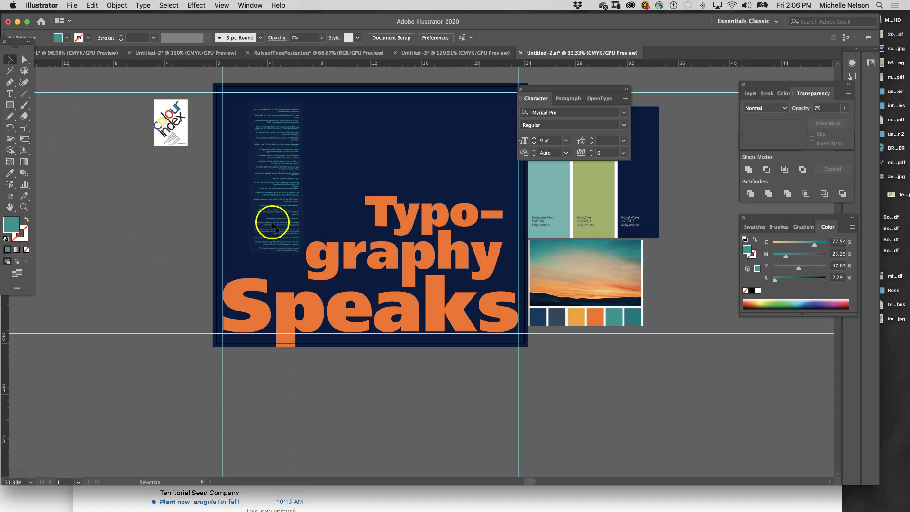
Left-align the body text and drag its frame's right edge in to narrow the column
click(274, 211)
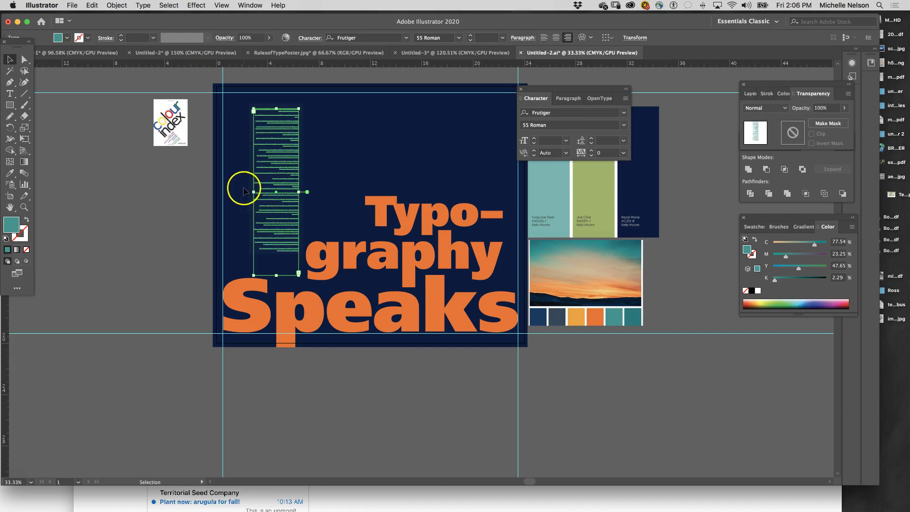
click(162, 181)
click(269, 203)
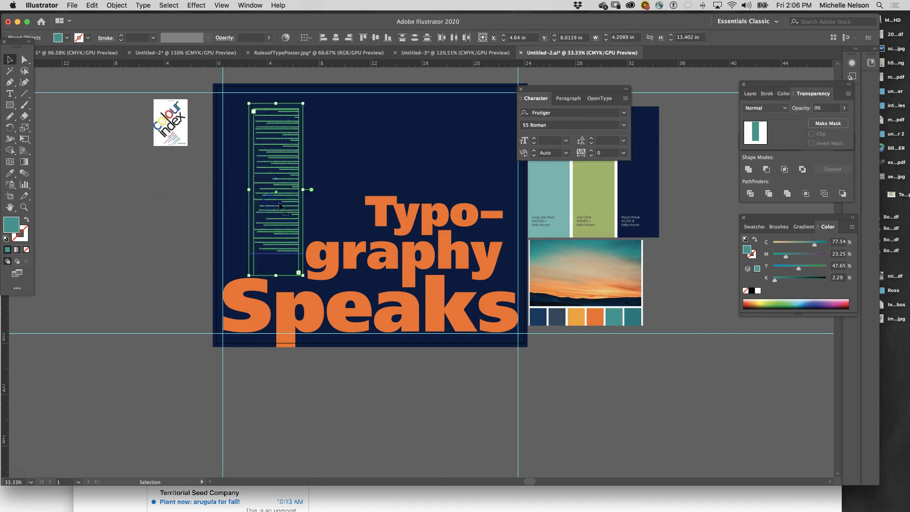
click(140, 226)
click(269, 230)
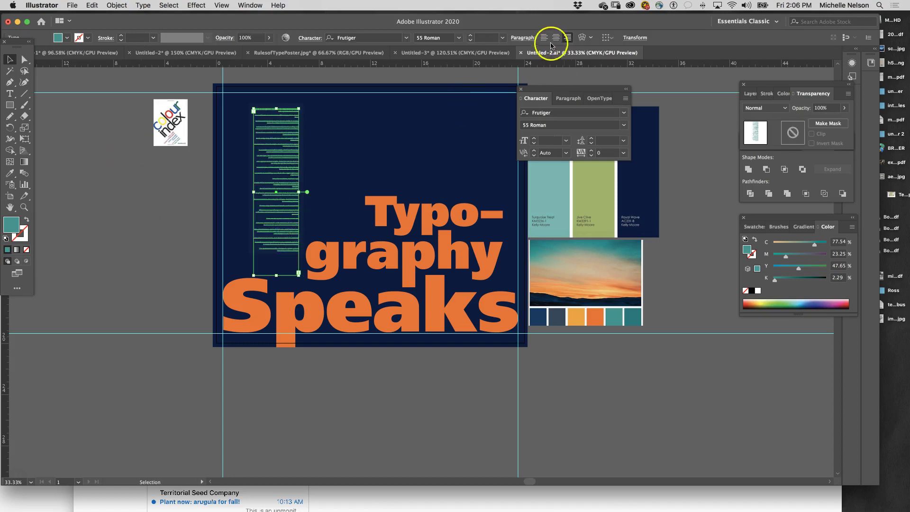
click(544, 38)
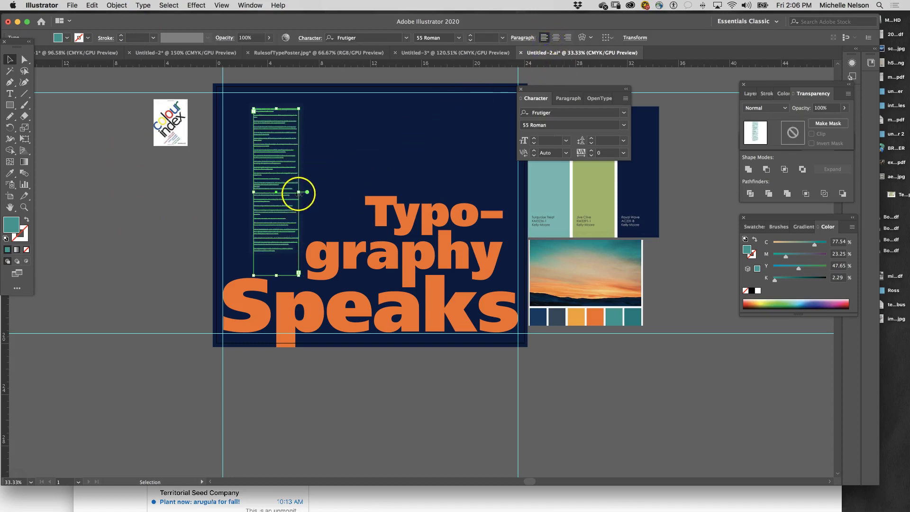
drag(297, 192, 276, 261)
Narrow the translucent backing rectangle to 3.9741 in wide
click(302, 244)
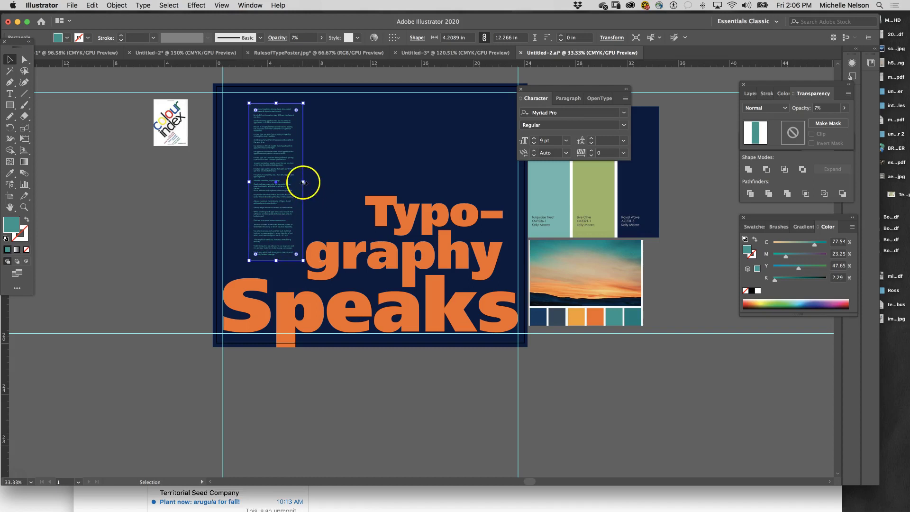
drag(303, 182, 300, 182)
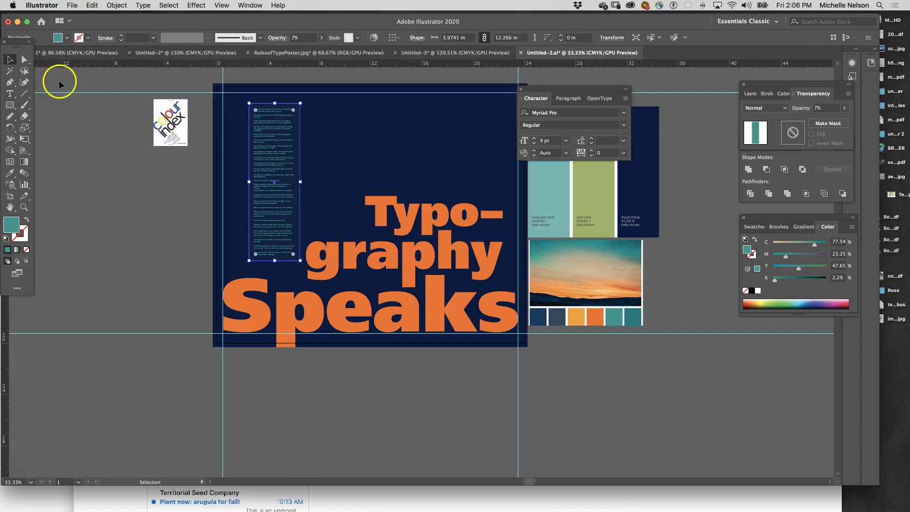
click(24, 59)
Pull the backing's top-left and top-right anchors outward so it flares wider at the top
click(237, 116)
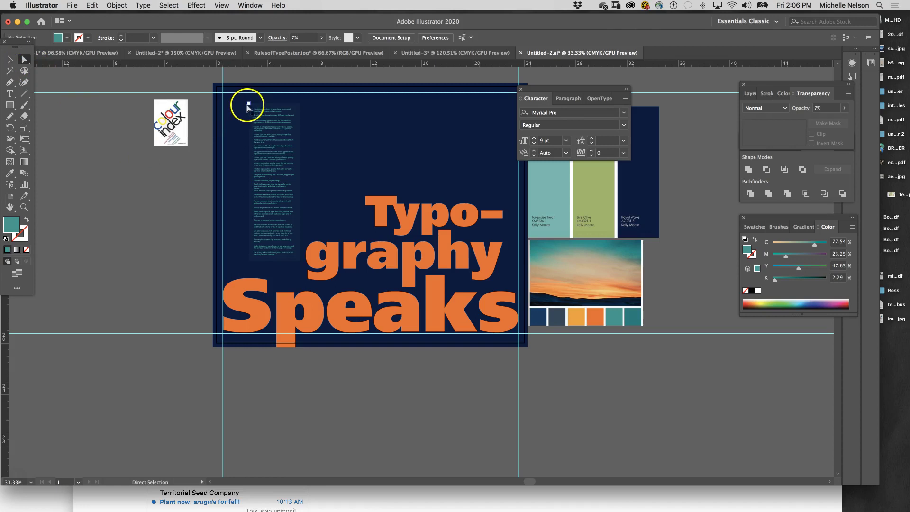
drag(248, 104, 244, 103)
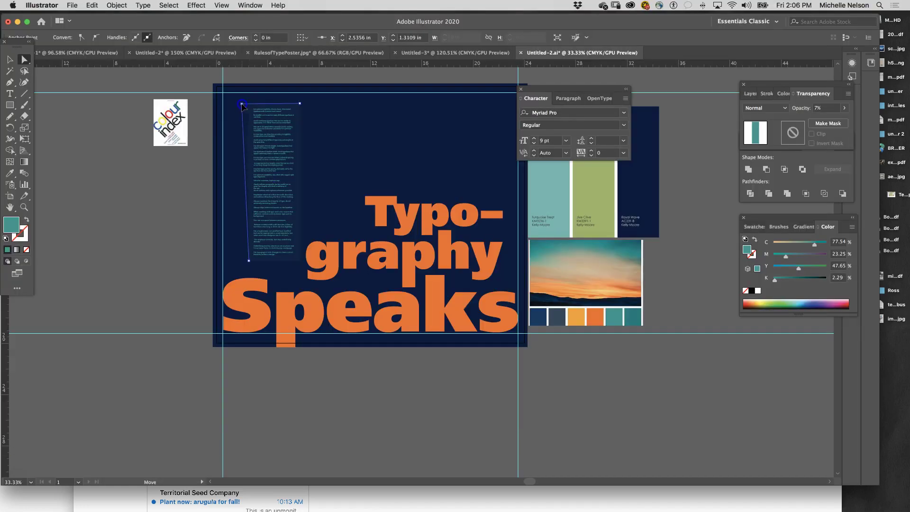
drag(300, 102, 310, 105)
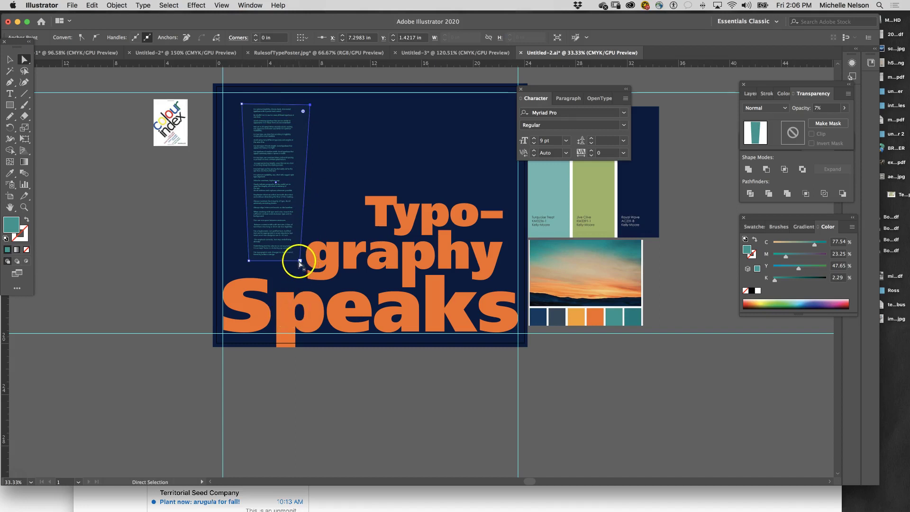
click(266, 197)
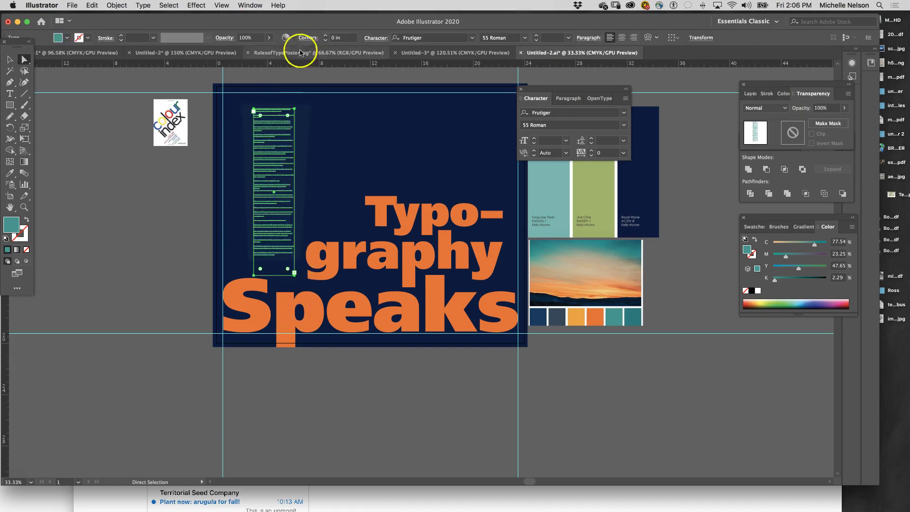
click(95, 168)
key(super+equal)
key(super+equal)
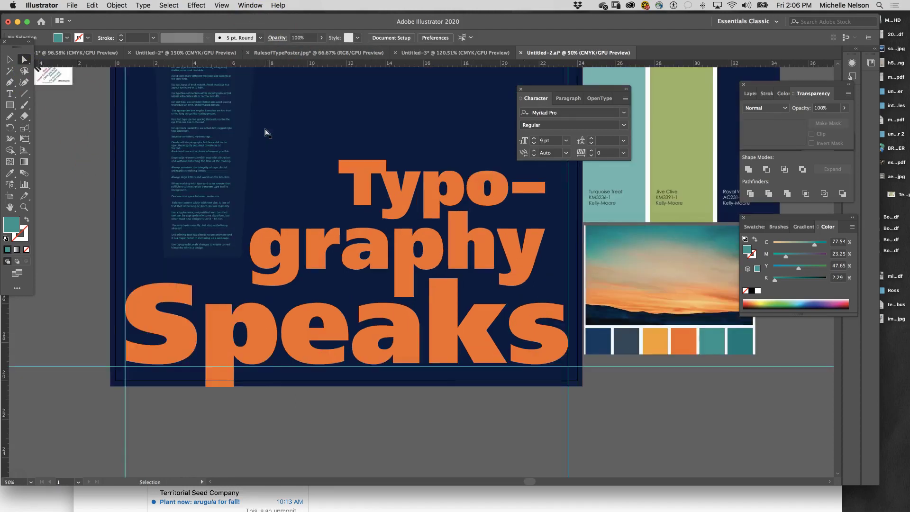
Drag the text frame's top-left and top-right anchors outward so lines reflow wider at the top
scroll(274, 166, up, 10)
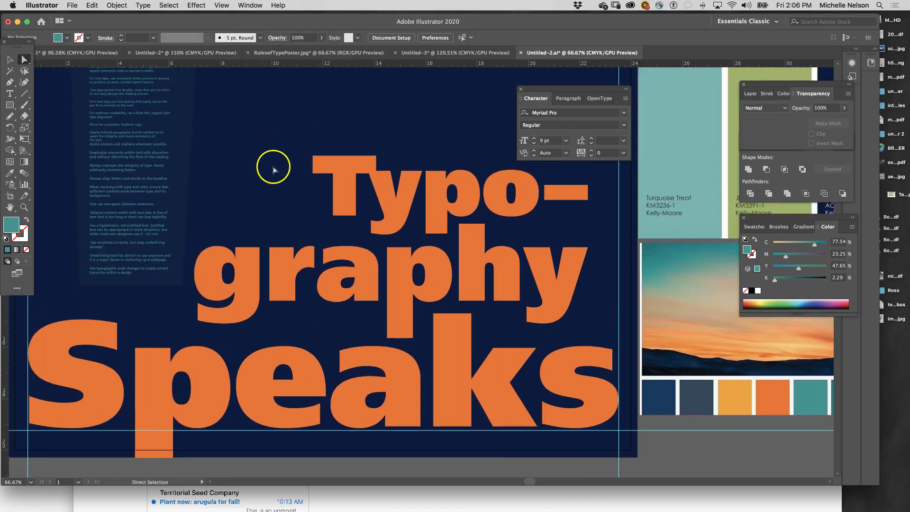
scroll(270, 183, down, 2)
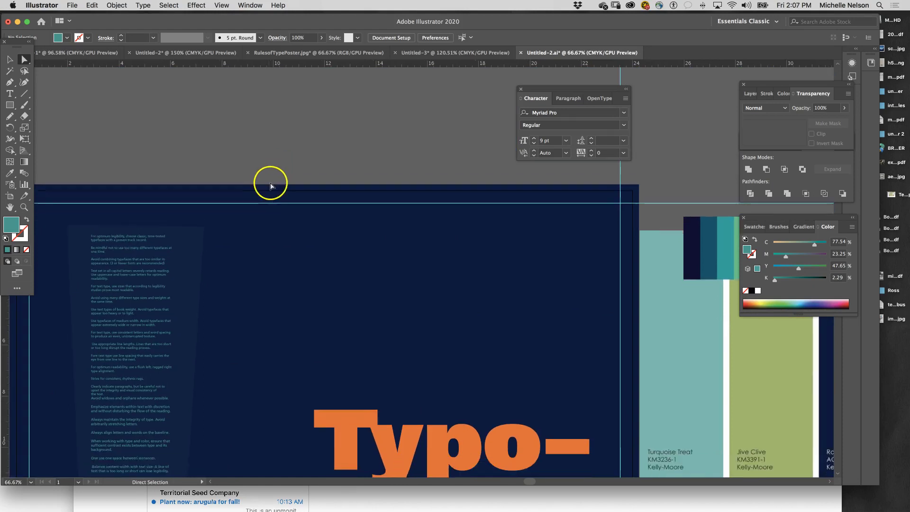
click(152, 245)
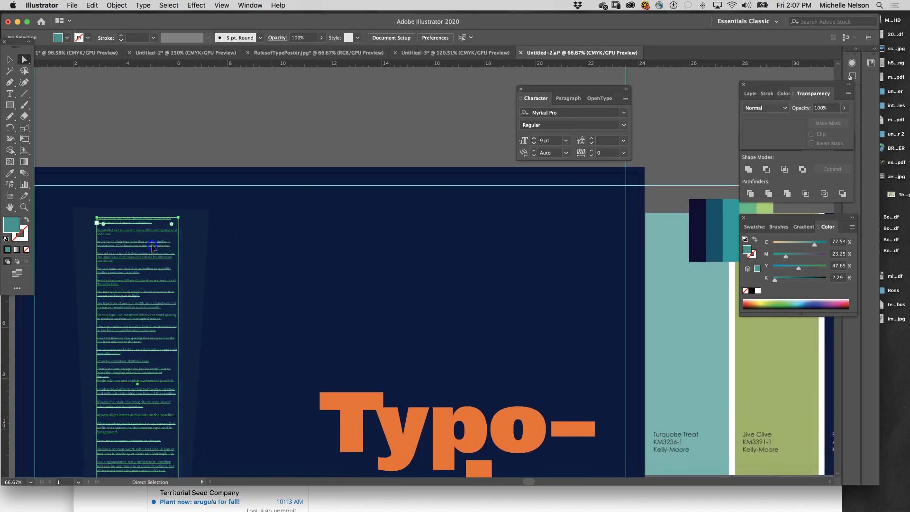
click(97, 218)
drag(97, 220, 84, 215)
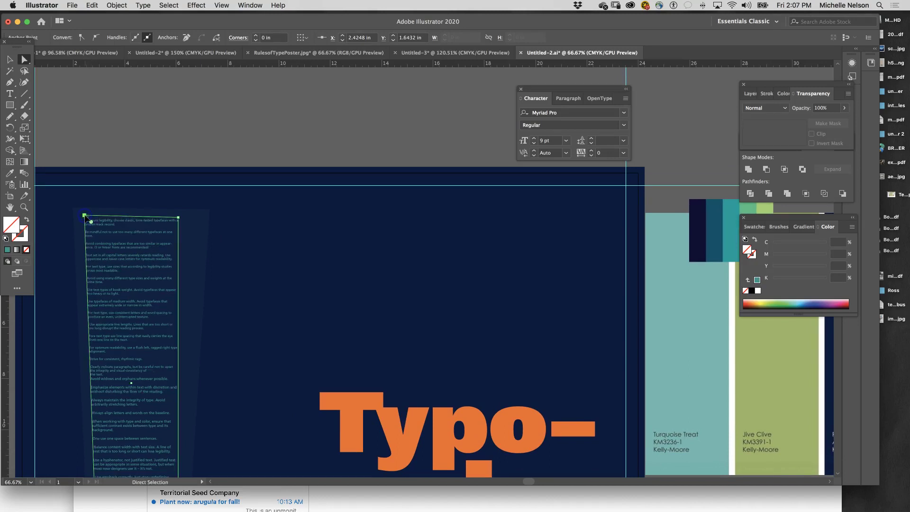
click(182, 219)
drag(181, 219, 201, 217)
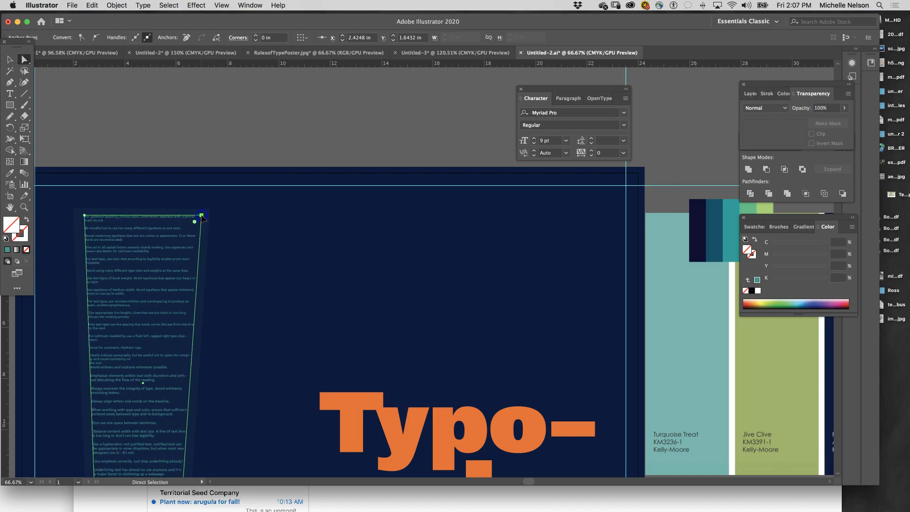
click(218, 144)
key(super+minus)
key(super+minus)
key(super+minus)
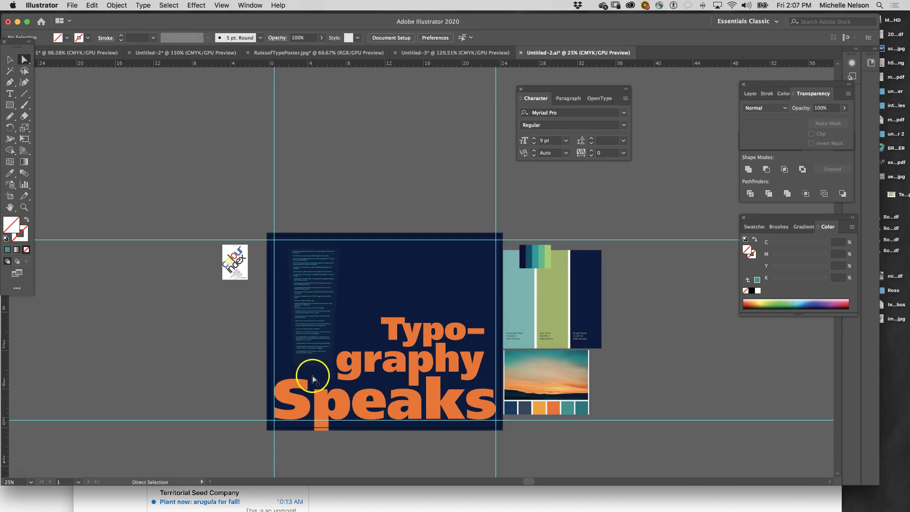
Nudge the text column's bottom anchors up, shortening the frame to about 11.6874 in
click(295, 366)
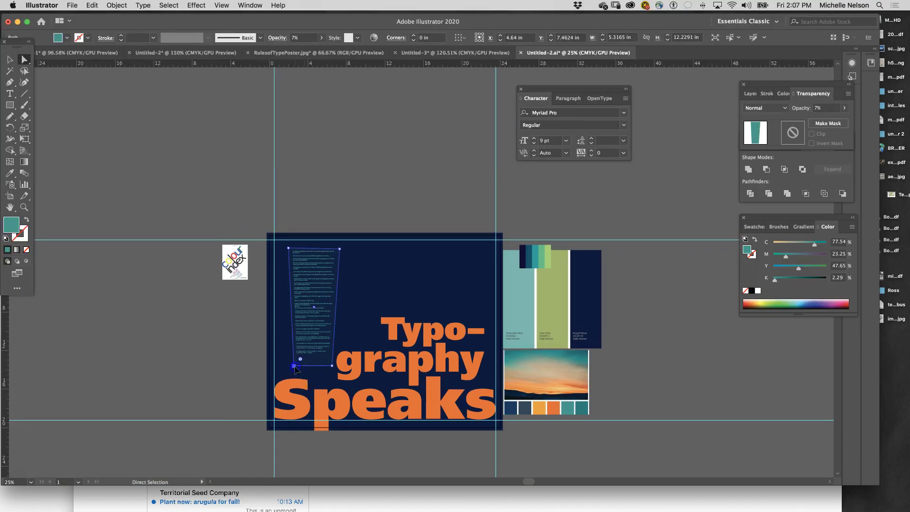
click(332, 367)
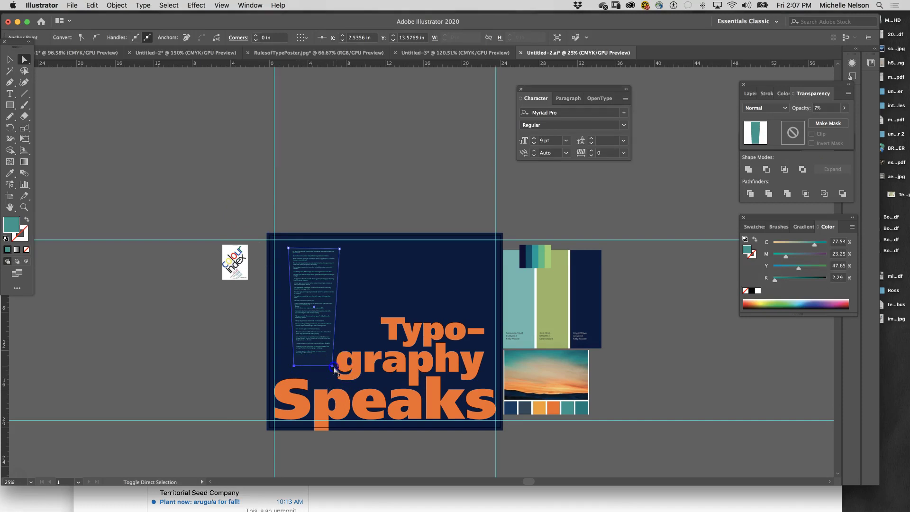
click(334, 369)
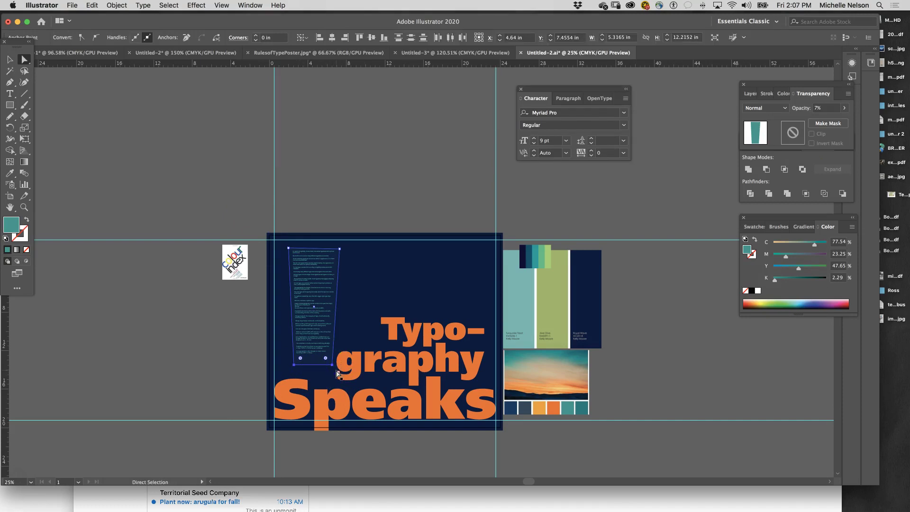
key(Up)
key(Up)
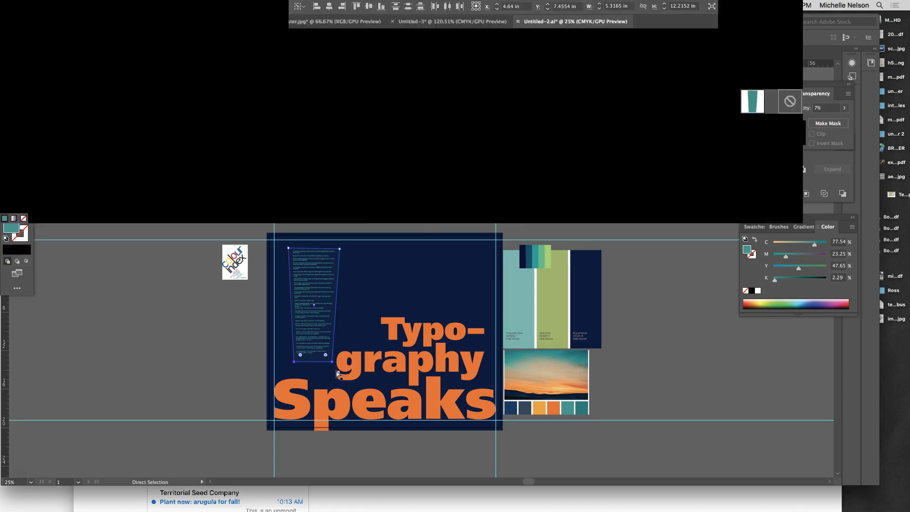
click(393, 187)
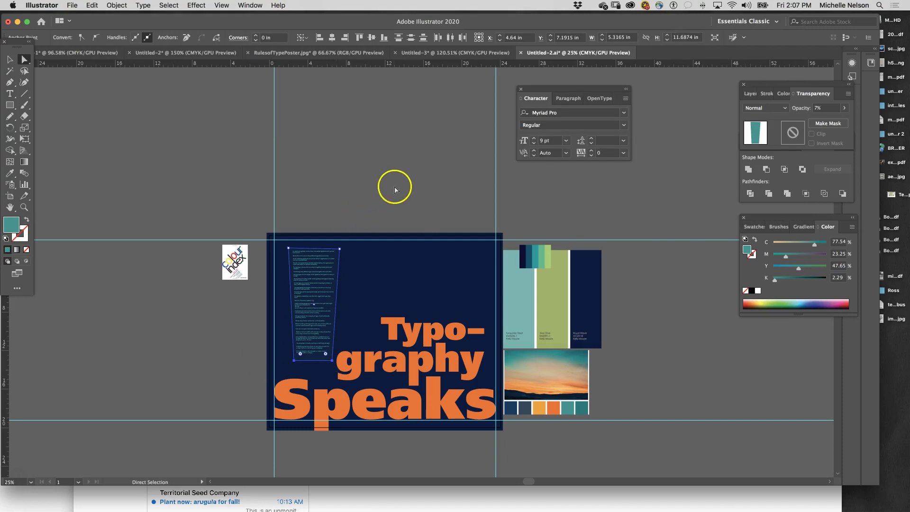
click(332, 259)
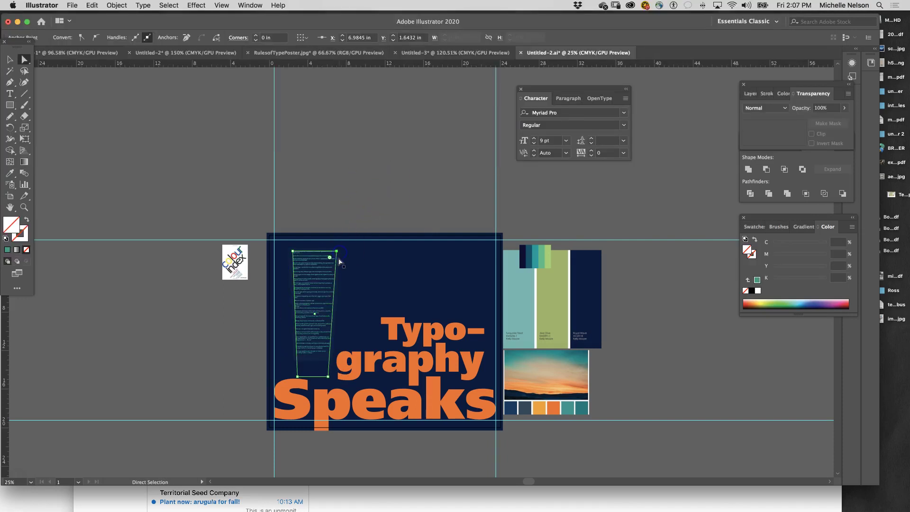
click(339, 250)
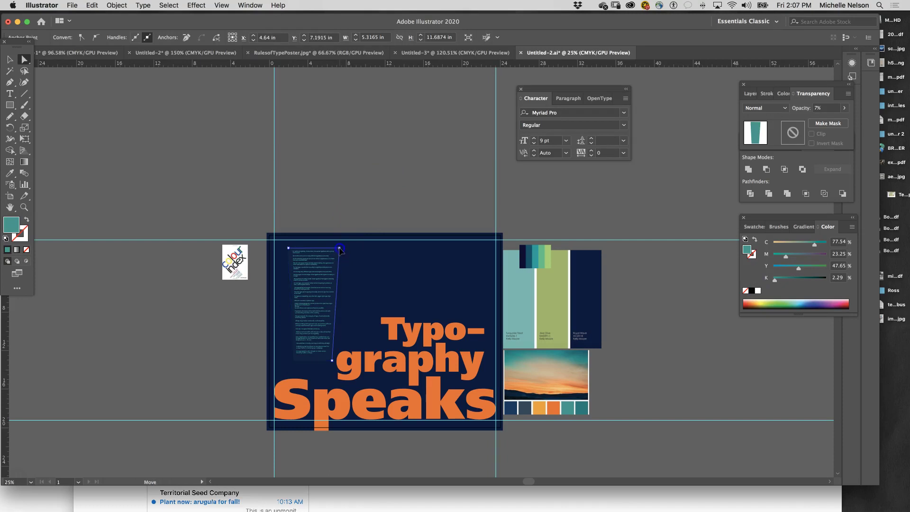
click(351, 205)
click(297, 318)
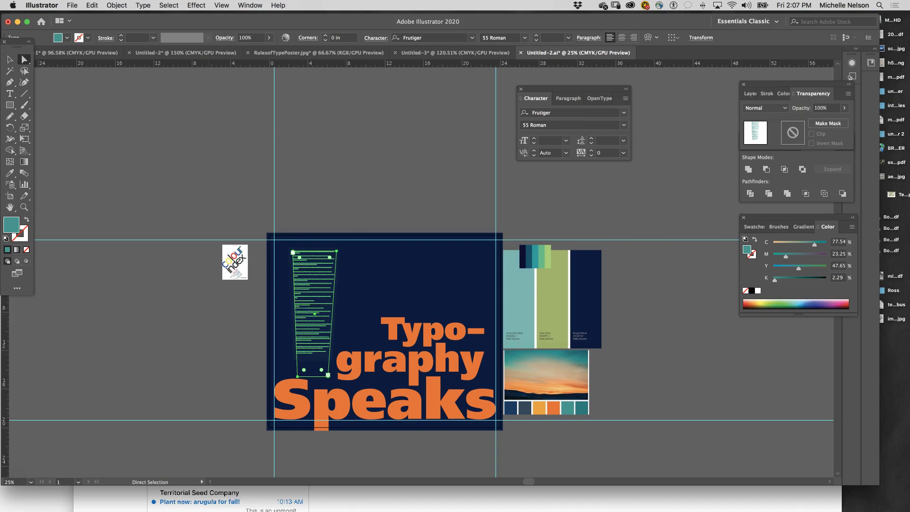
click(117, 5)
Convert the tapered body text to outlines via Type > Create Outlines (about 4.3217 × 10.6594 in)
mouse_move(91, 6)
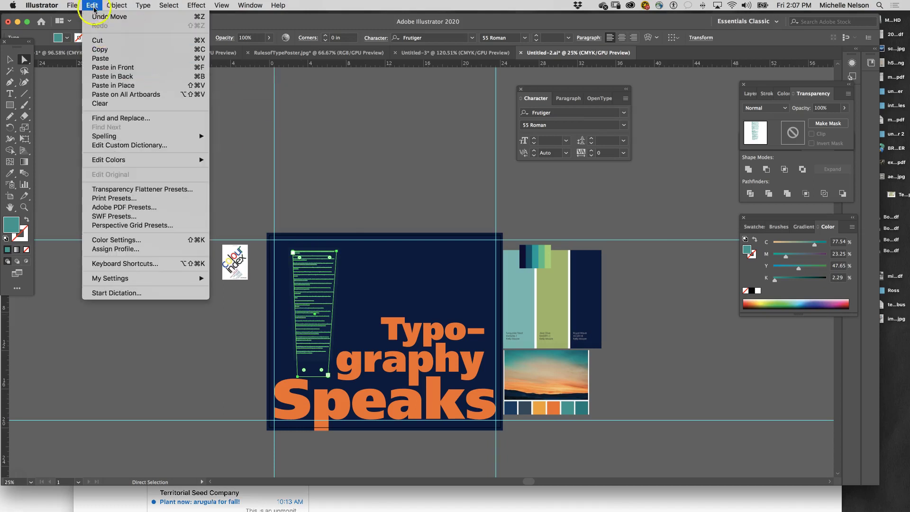
mouse_move(142, 5)
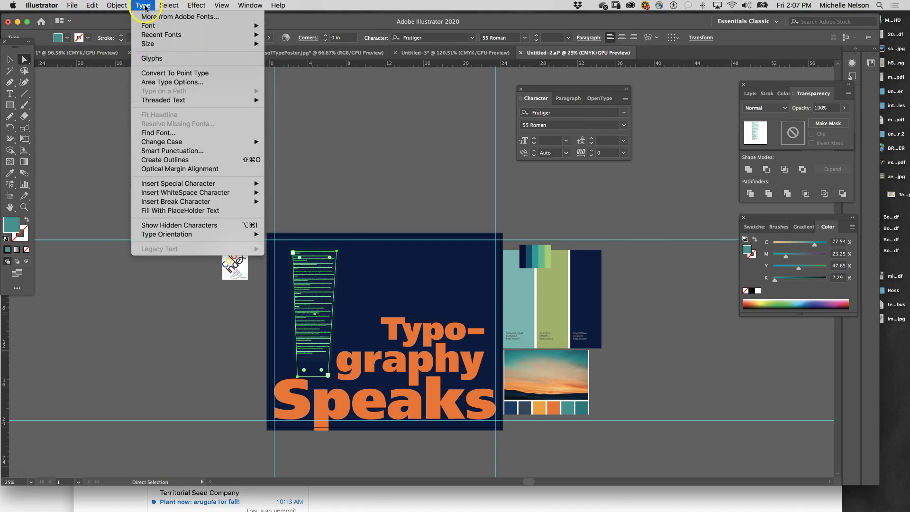
click(179, 160)
click(264, 312)
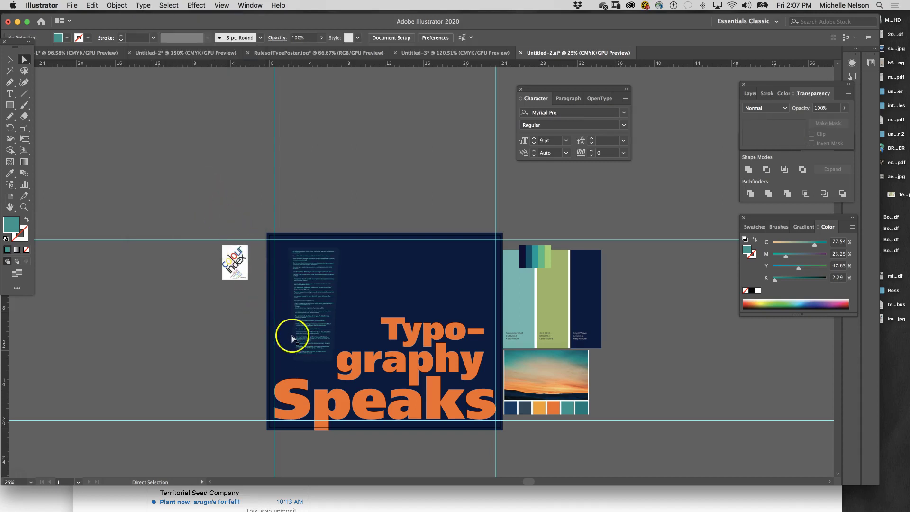
drag(292, 338, 308, 361)
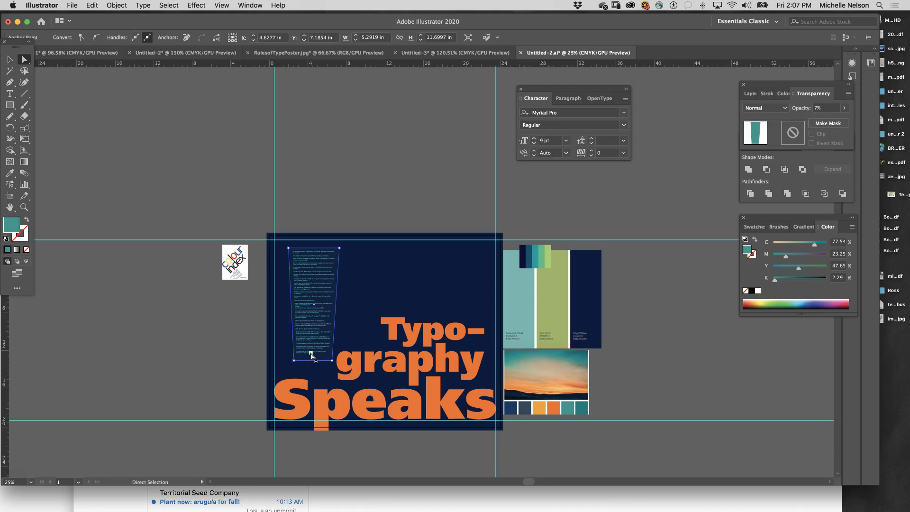
click(9, 59)
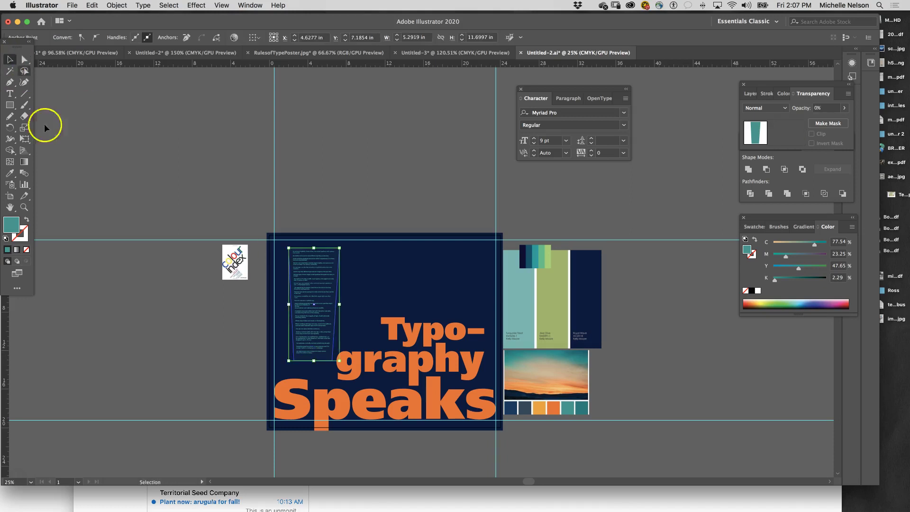
click(224, 326)
Rotate the outlined text group and its backing together to a slant, then shift them slightly up-right
click(317, 312)
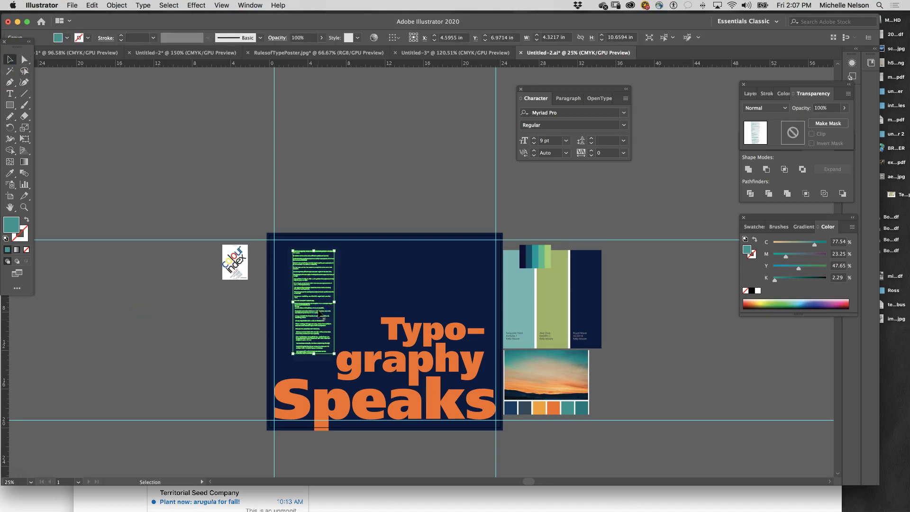
shift+click(327, 362)
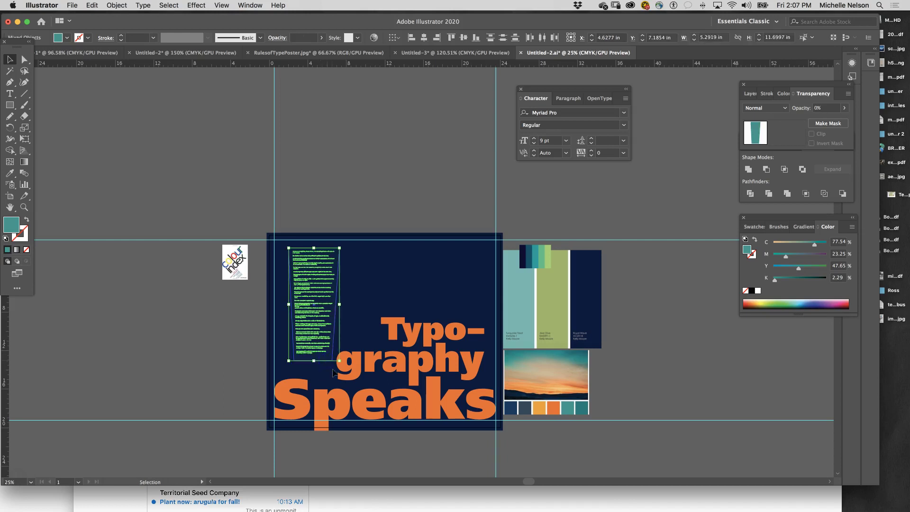
drag(339, 363, 352, 355)
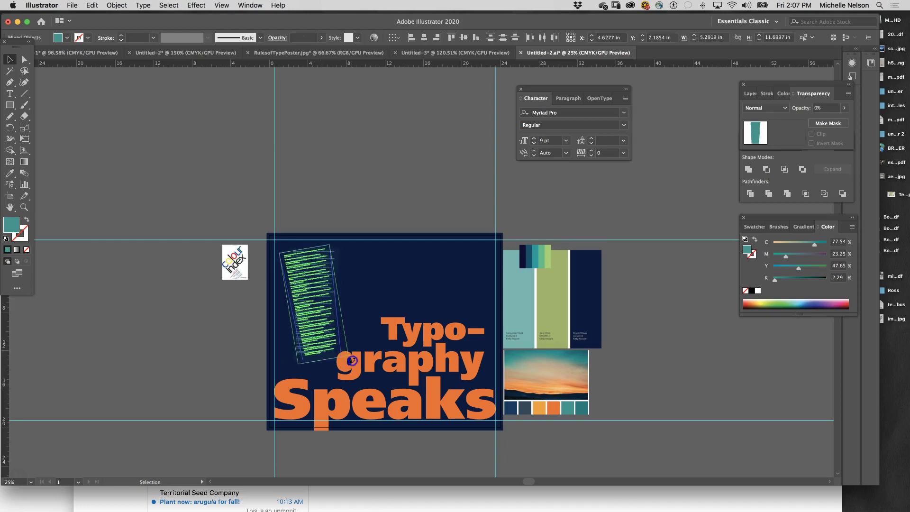
click(322, 331)
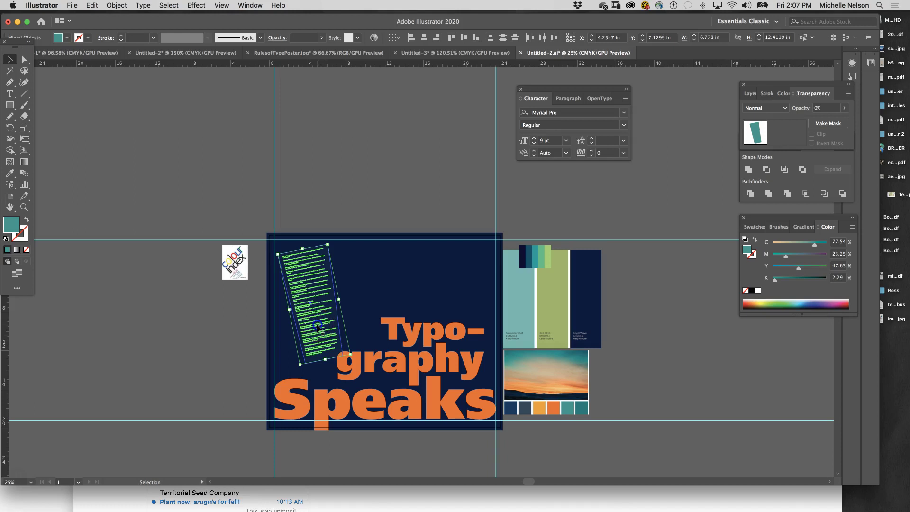
drag(350, 355, 327, 360)
drag(315, 300, 337, 305)
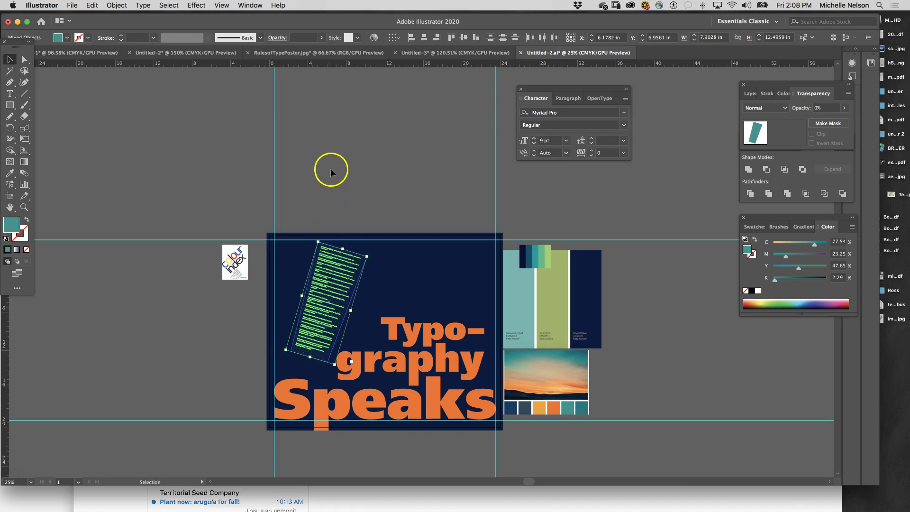
click(294, 195)
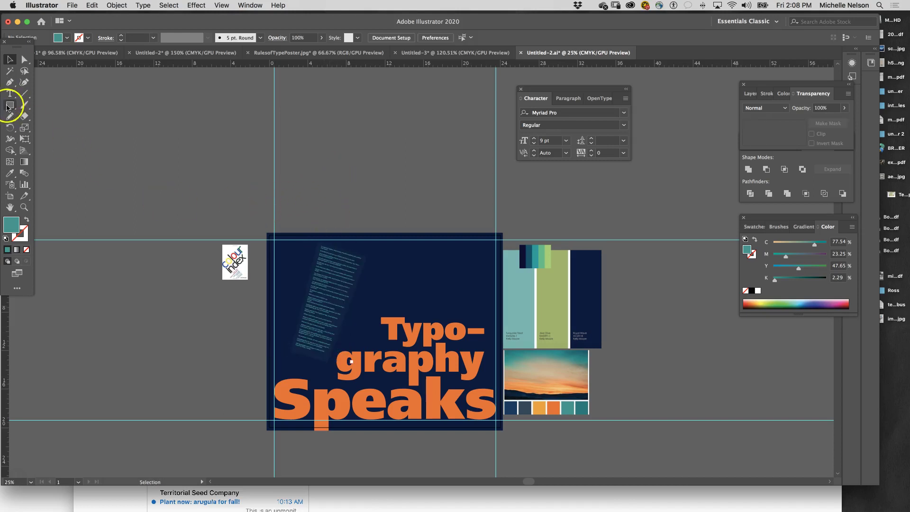
Draw a teal circle about 6.2518 in across with the Ellipse tool and place it under the S of 'Speaks'
drag(10, 104, 45, 127)
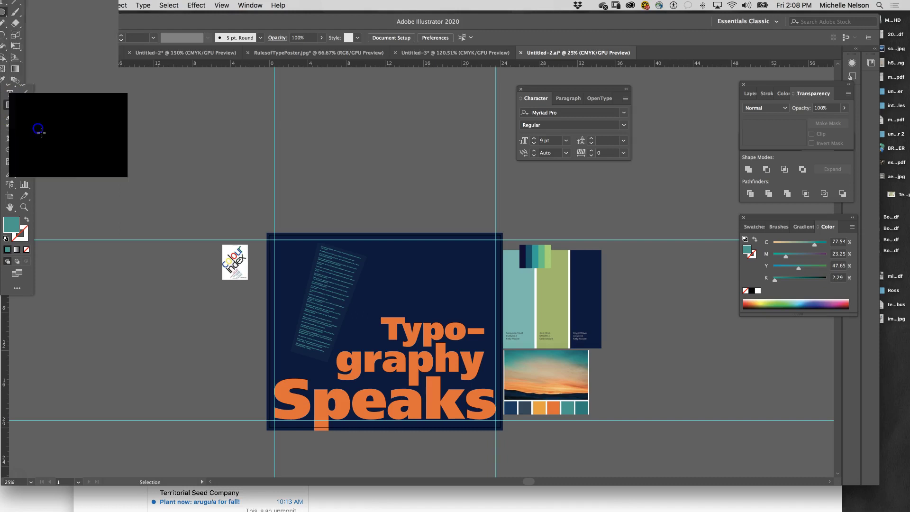
click(244, 370)
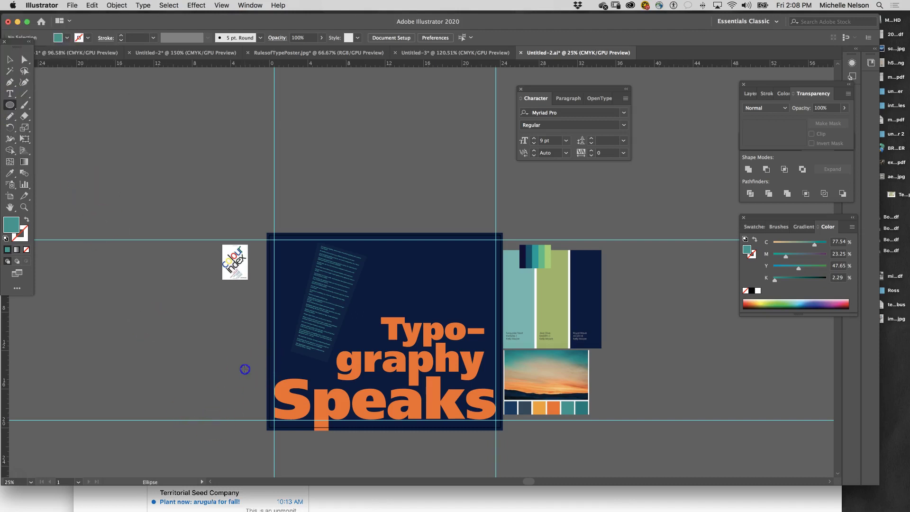
drag(254, 382, 305, 428)
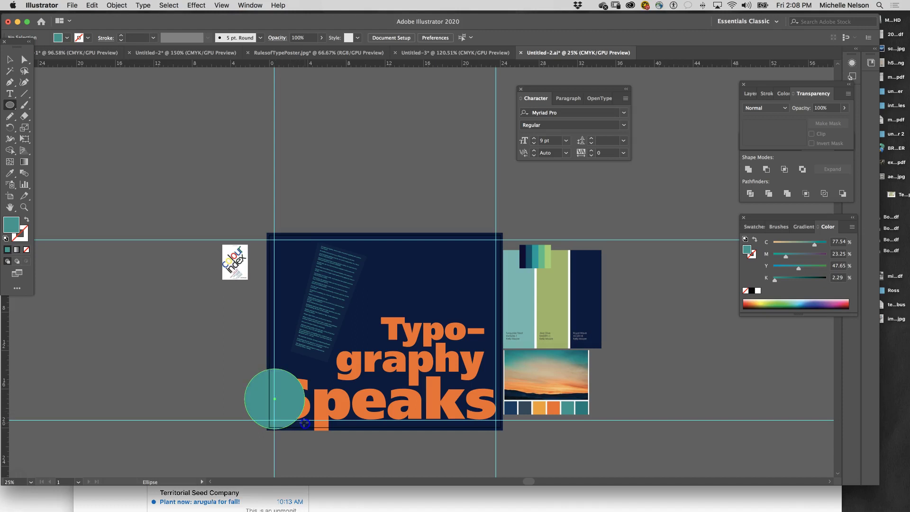
click(9, 59)
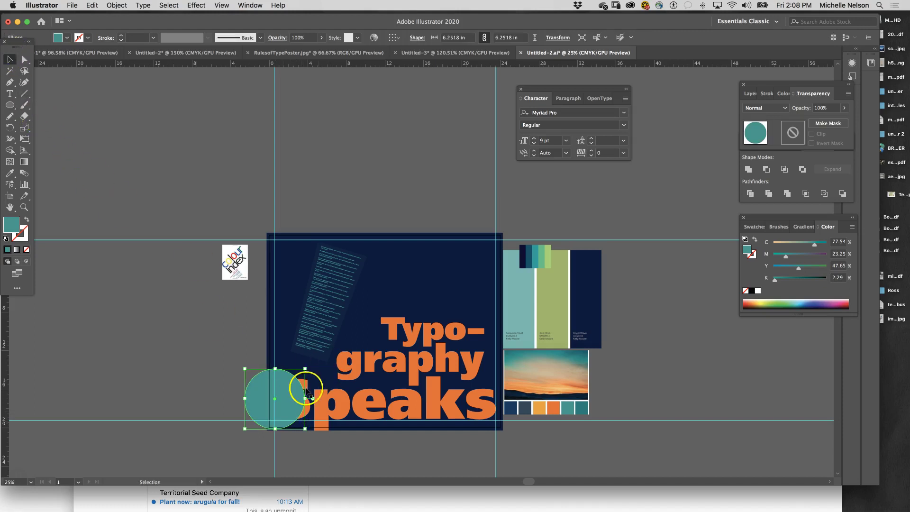
click(287, 391)
drag(287, 391, 300, 389)
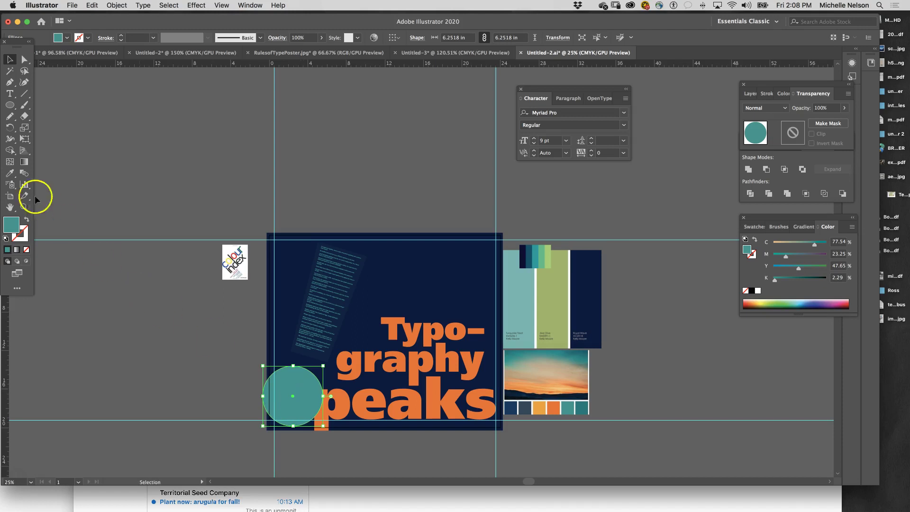
Eyedropper the text block's 7% opacity onto the circle
click(10, 173)
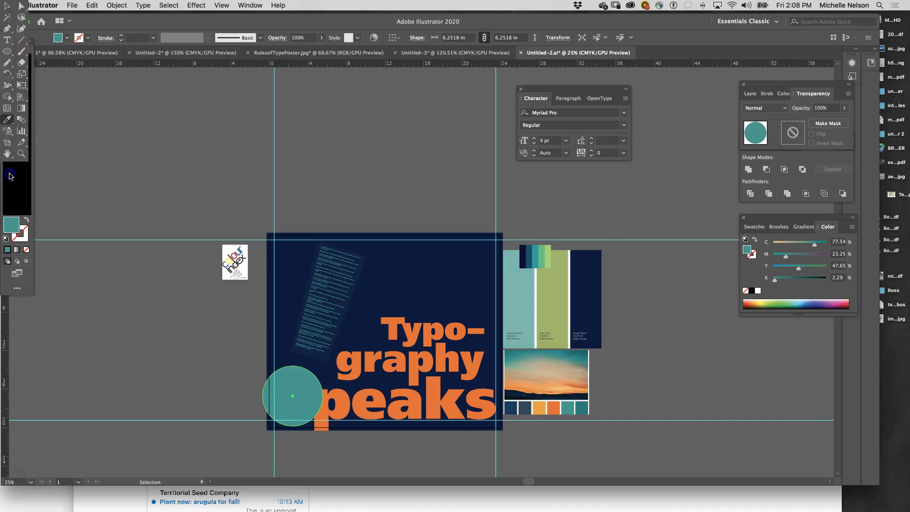
click(318, 353)
click(9, 58)
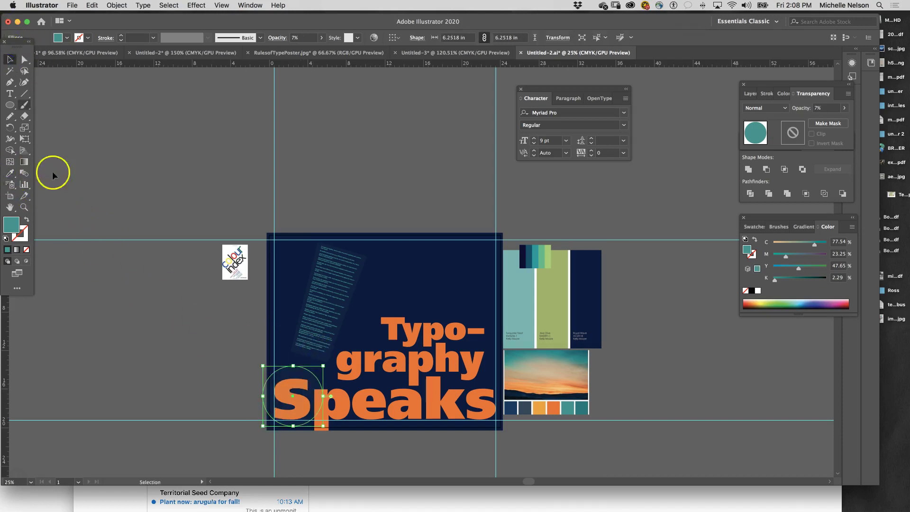
click(69, 229)
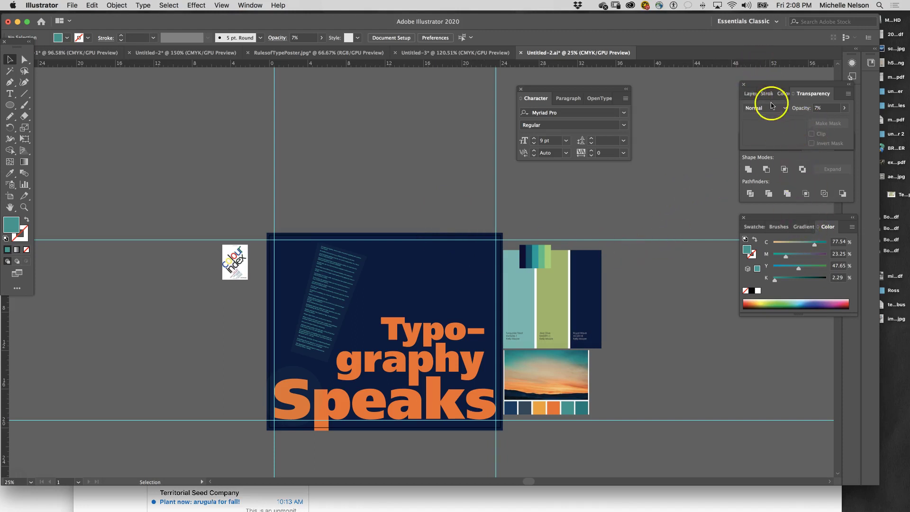
Make Layer 1 the active layer and lock Layers 2, 3 and 4
click(752, 95)
click(808, 137)
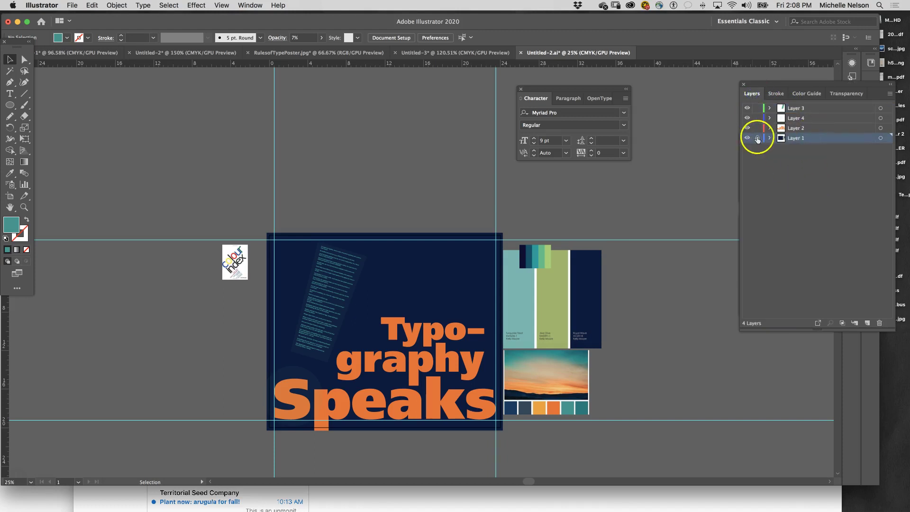
drag(757, 128, 757, 109)
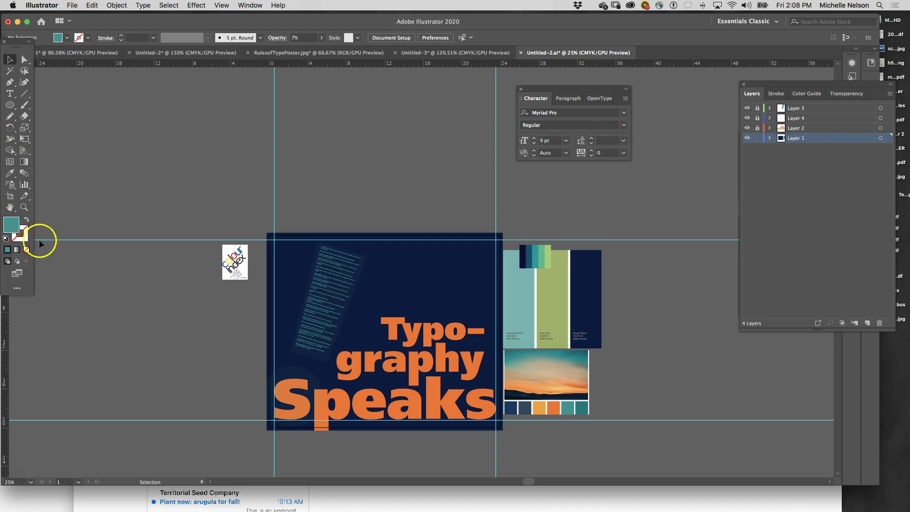
Fill the navy background rectangle with the slate-blue swatch sampled below the sunset image
click(11, 174)
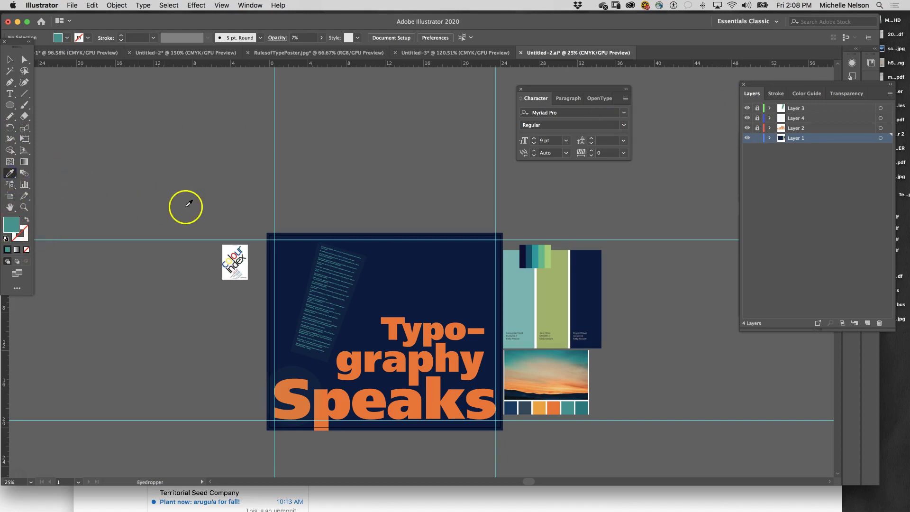
click(9, 60)
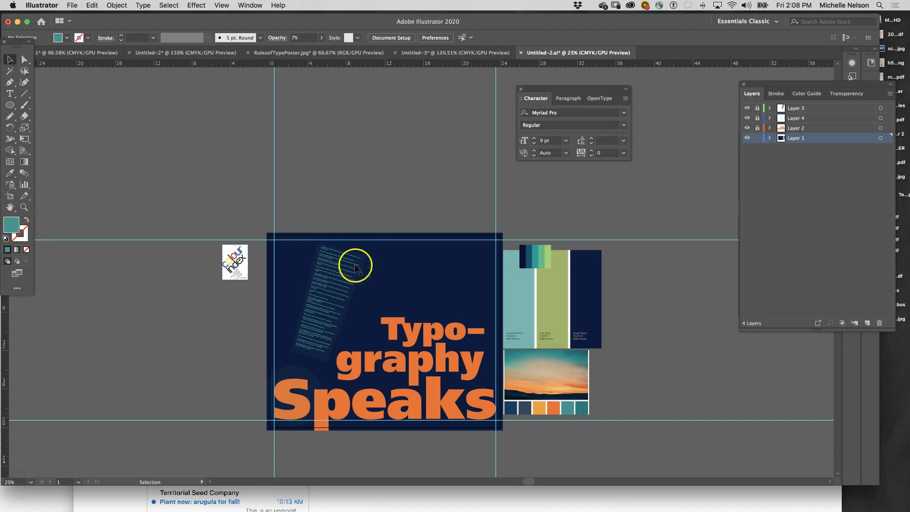
click(383, 273)
click(525, 407)
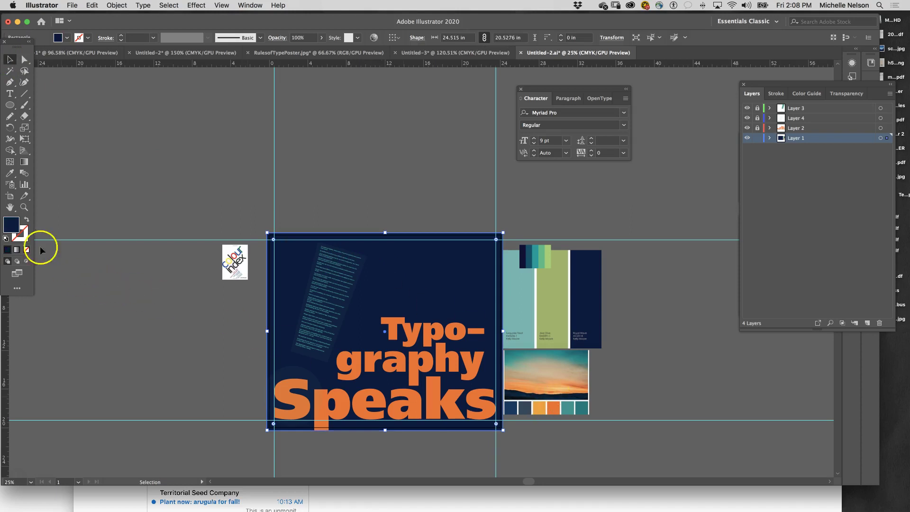
click(10, 173)
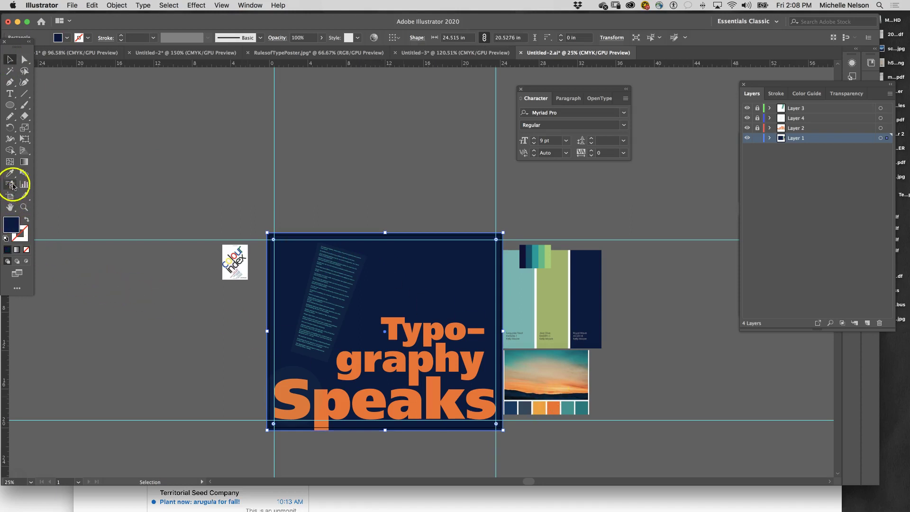
click(525, 407)
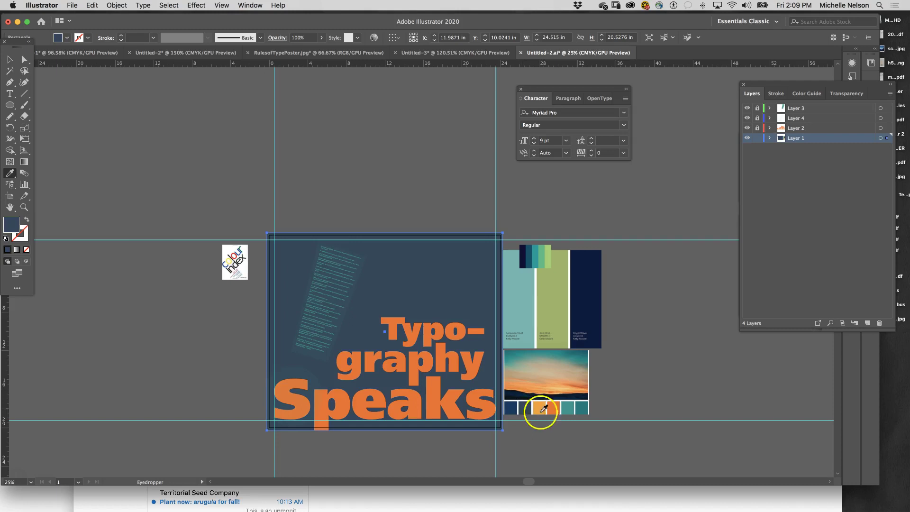
click(10, 59)
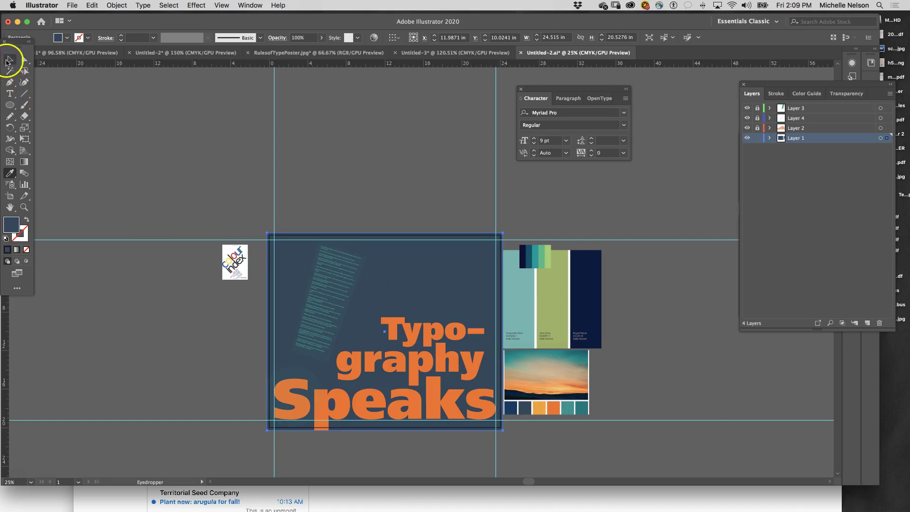
click(114, 162)
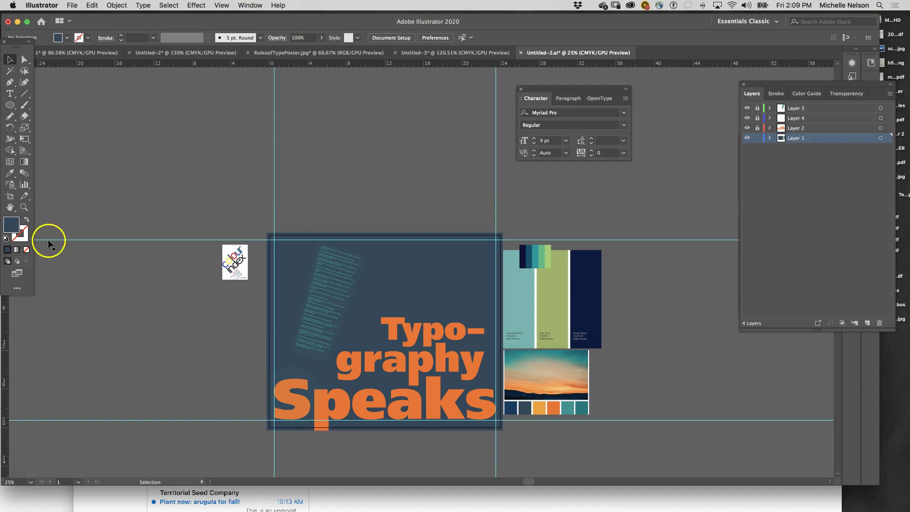
Set the fill colour to a darker slate in the Color Picker
double_click(12, 226)
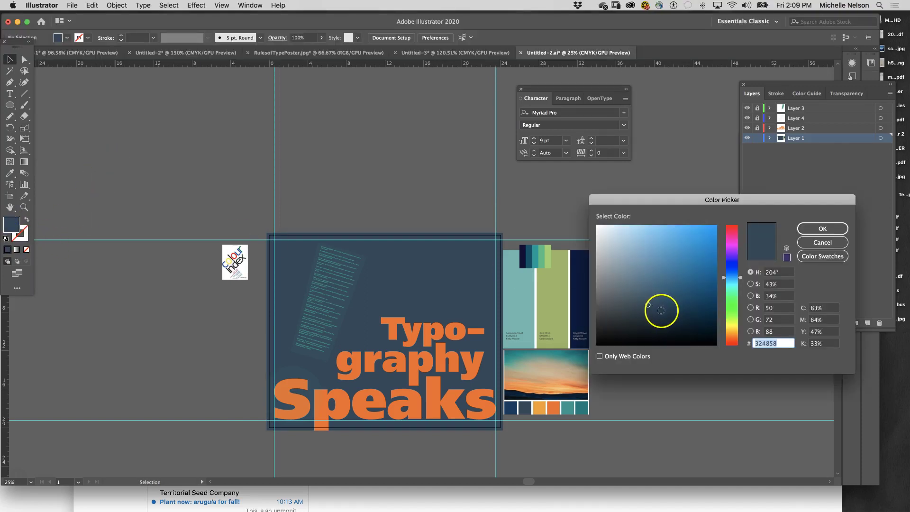
click(649, 324)
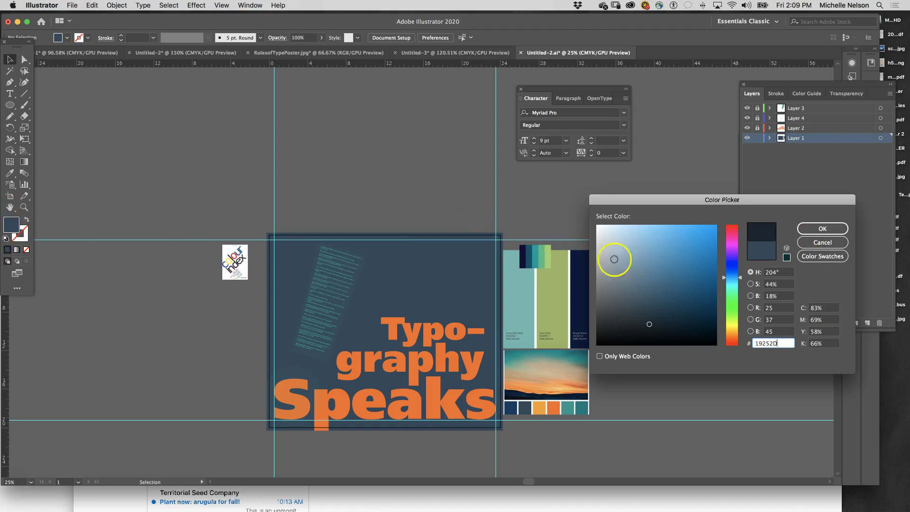
click(823, 229)
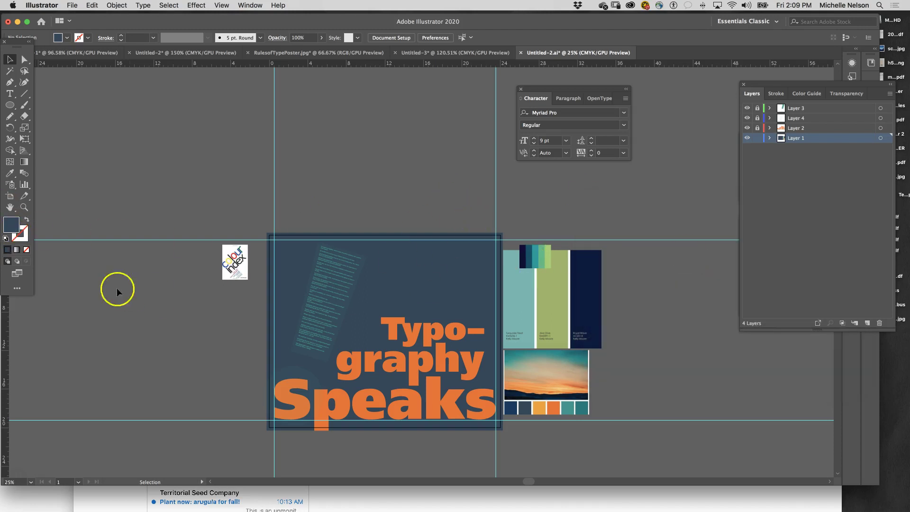
double_click(17, 223)
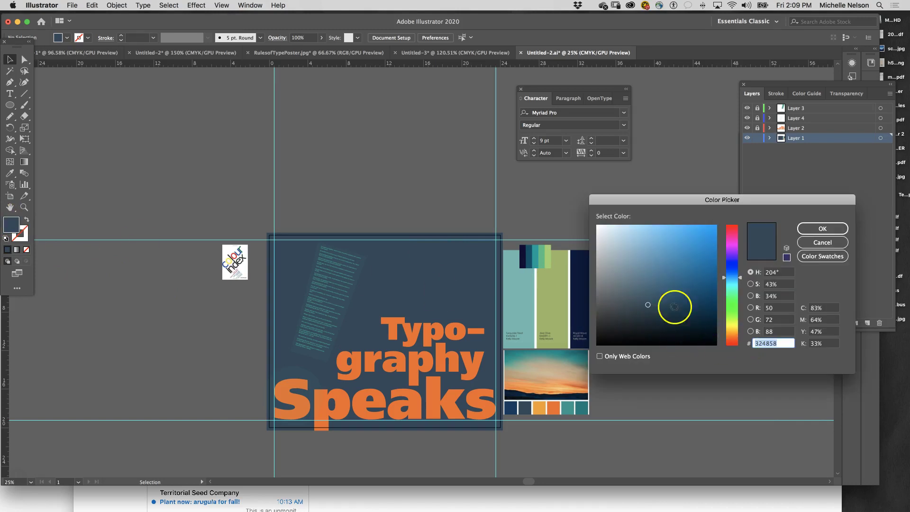
click(648, 324)
click(815, 228)
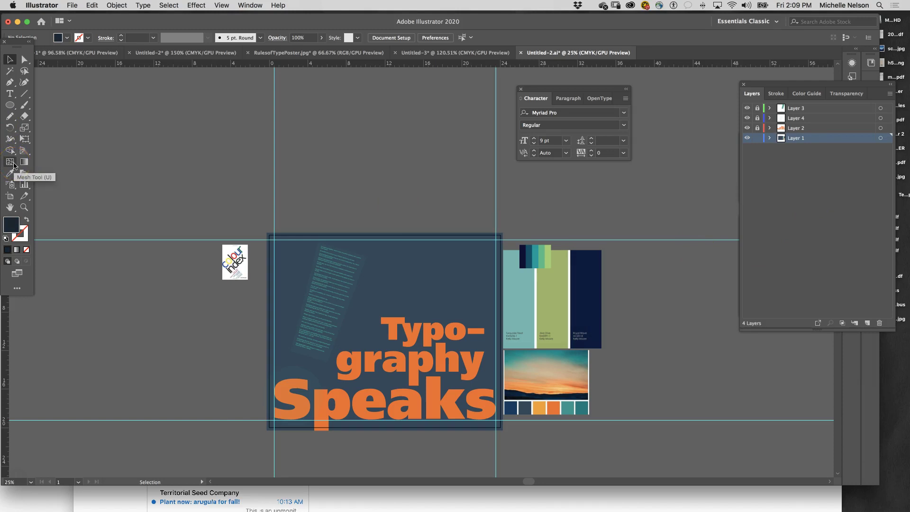
Add a dark gradient-mesh point to the background near the S of 'Speaks'
click(13, 163)
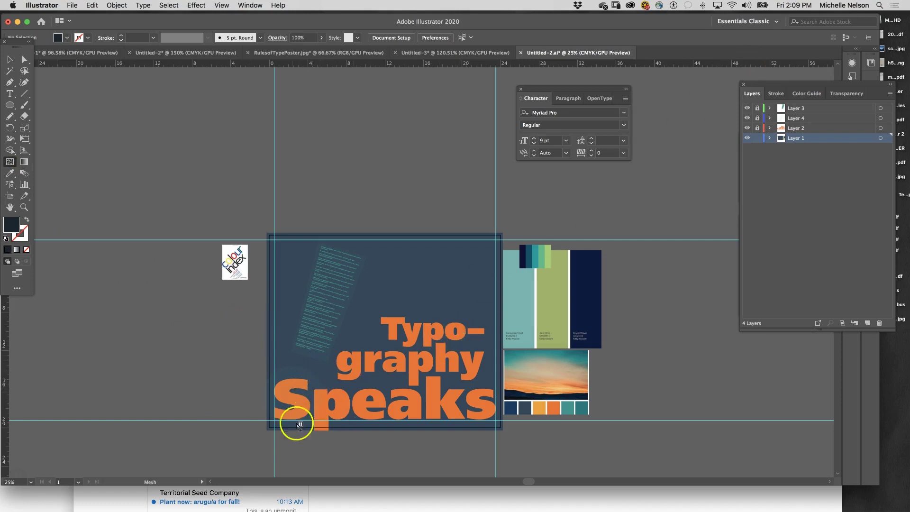
click(297, 393)
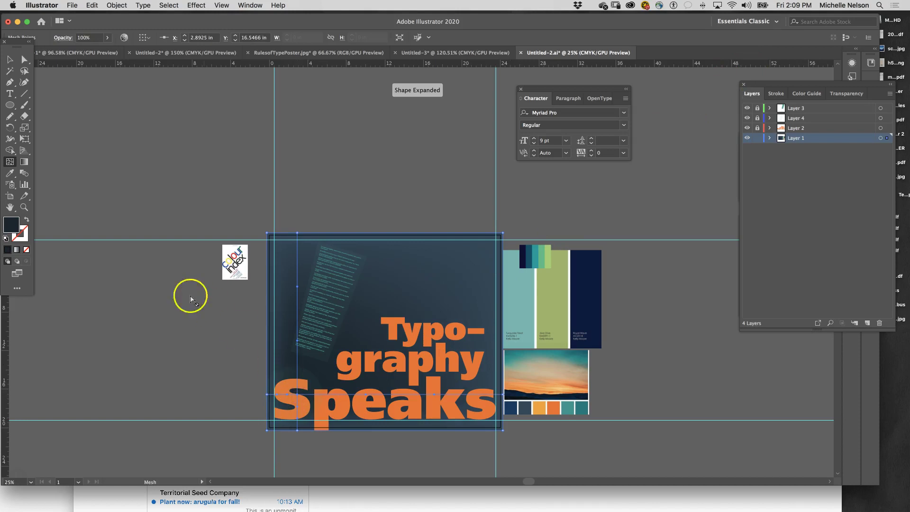
click(10, 59)
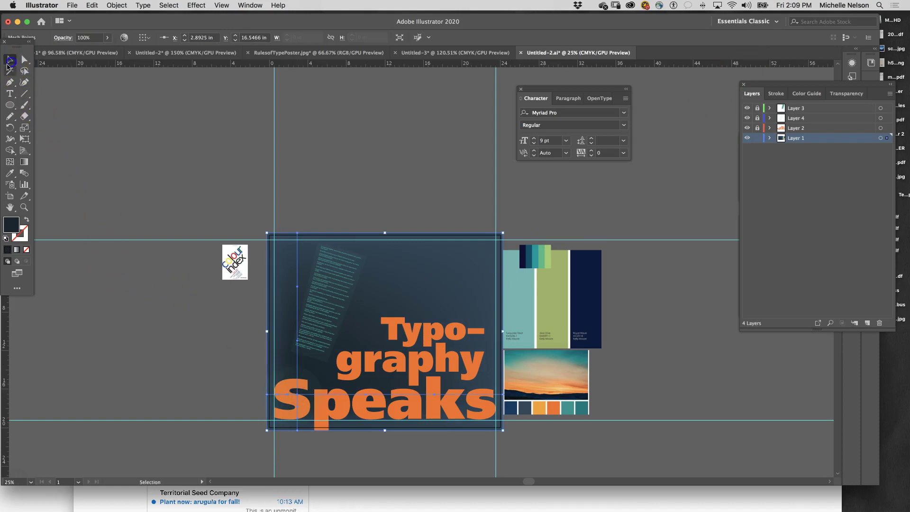
click(128, 166)
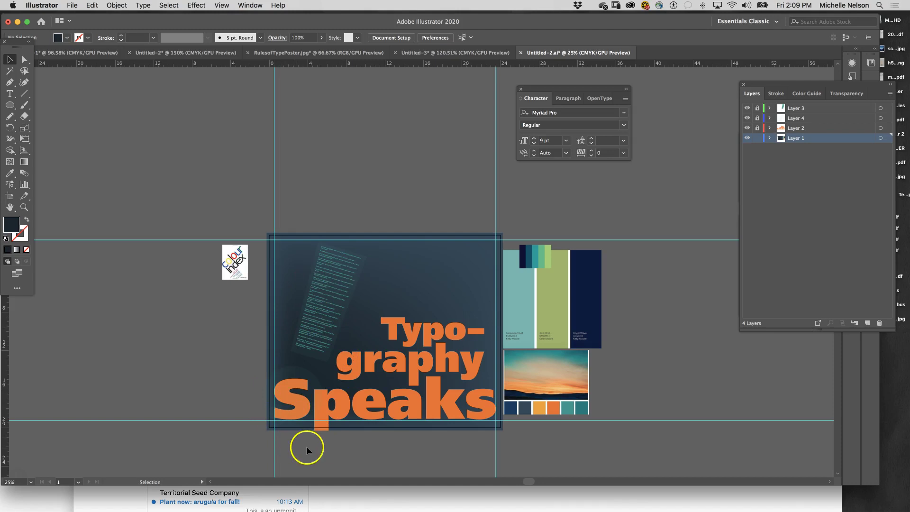
Select the mesh points along the poster's bottom edge and sample the dark background colour onto them
click(24, 59)
click(277, 437)
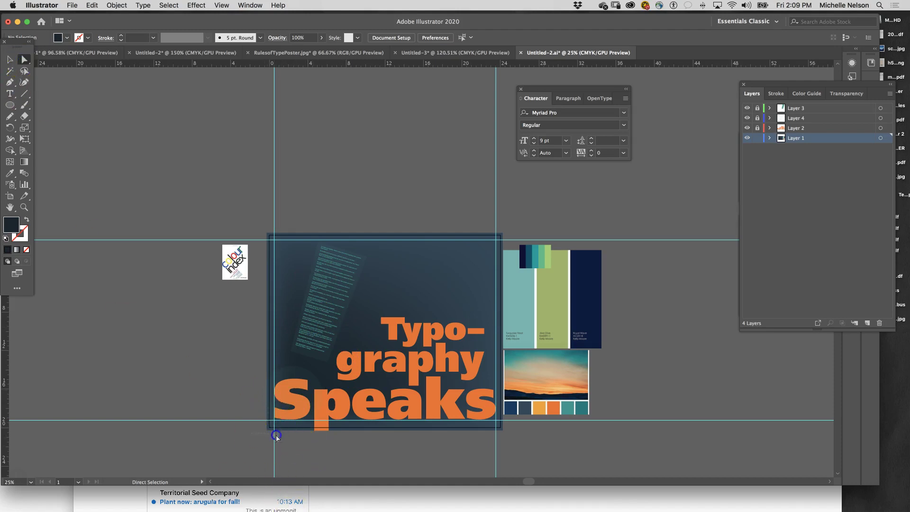
drag(514, 429, 512, 428)
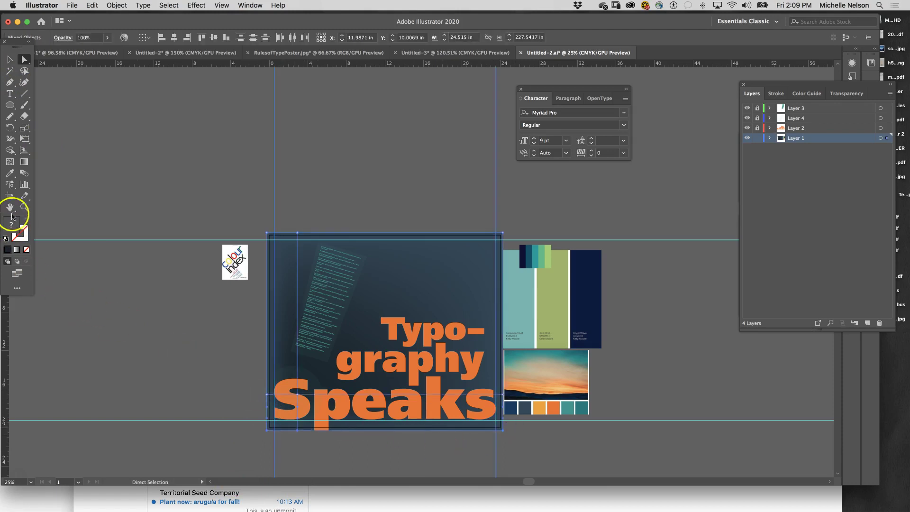
click(10, 173)
click(318, 365)
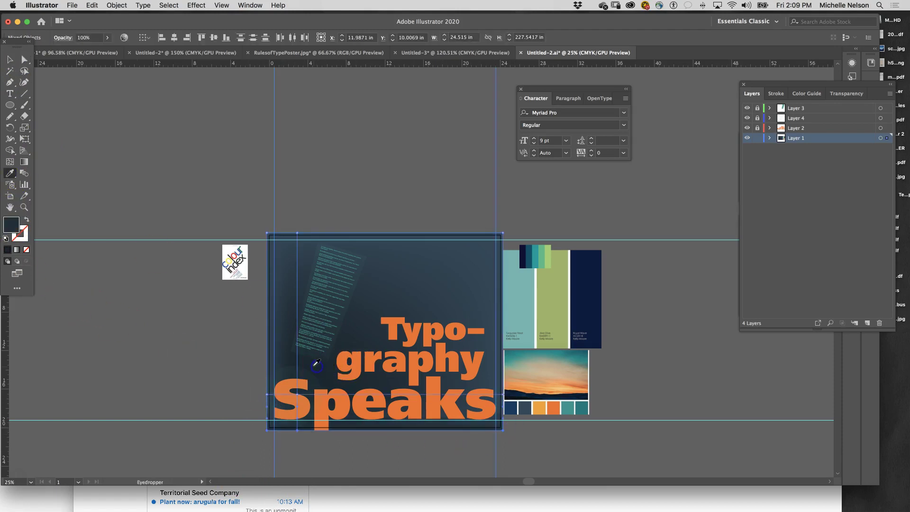
Set the bottom points' fill to deep slate #172126, replacing an undone near-black attempt
double_click(12, 225)
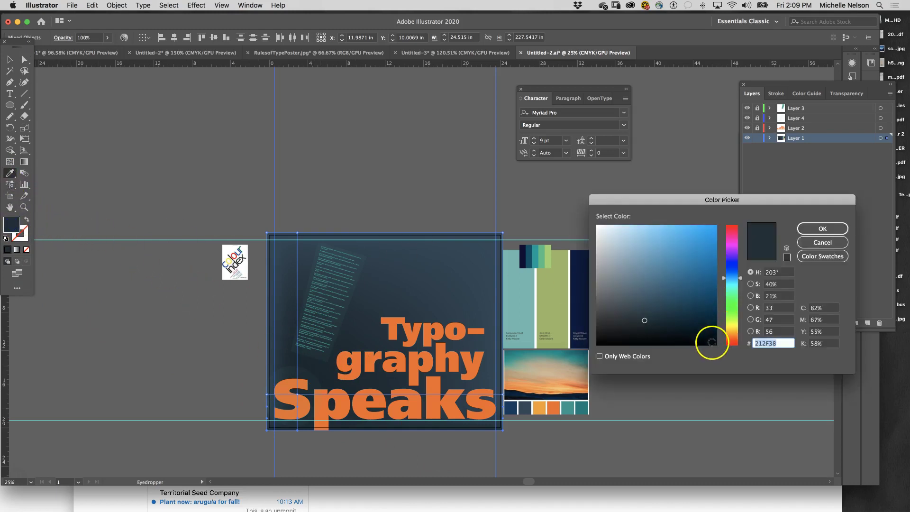
click(713, 342)
click(815, 223)
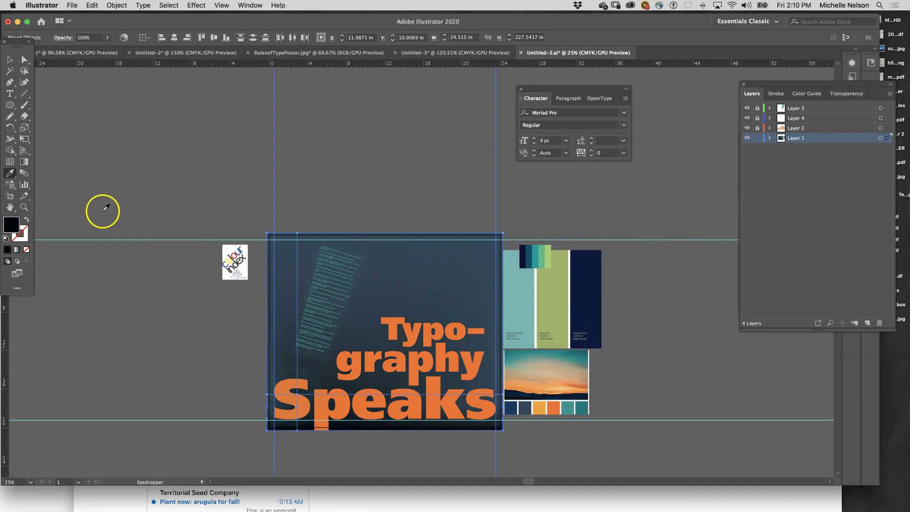
key(super+z)
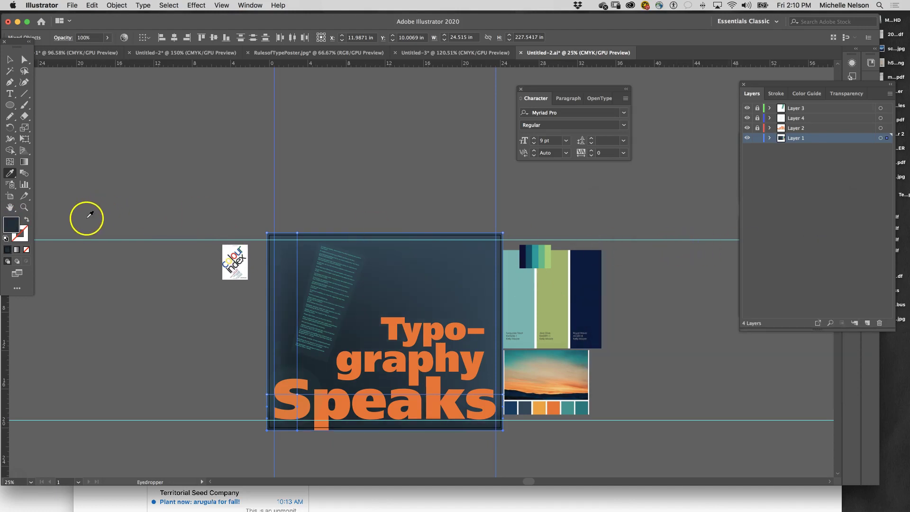
double_click(8, 230)
click(645, 327)
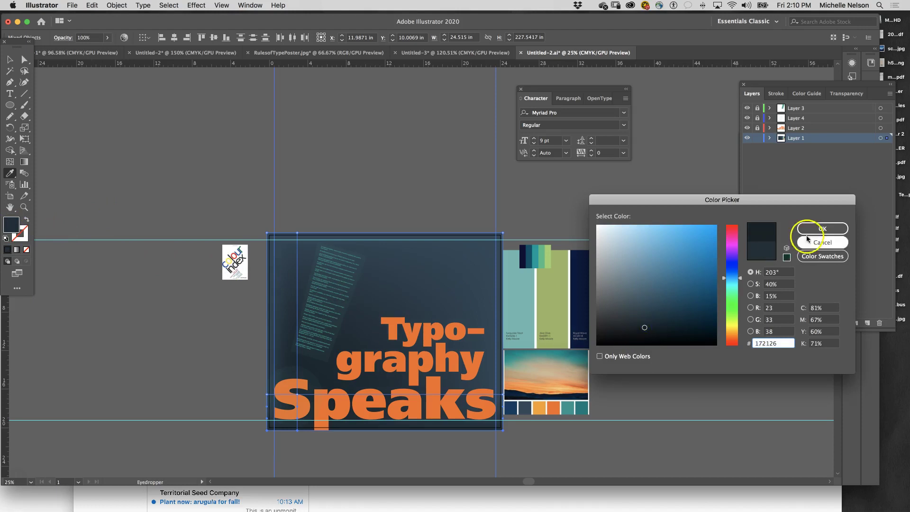
click(808, 233)
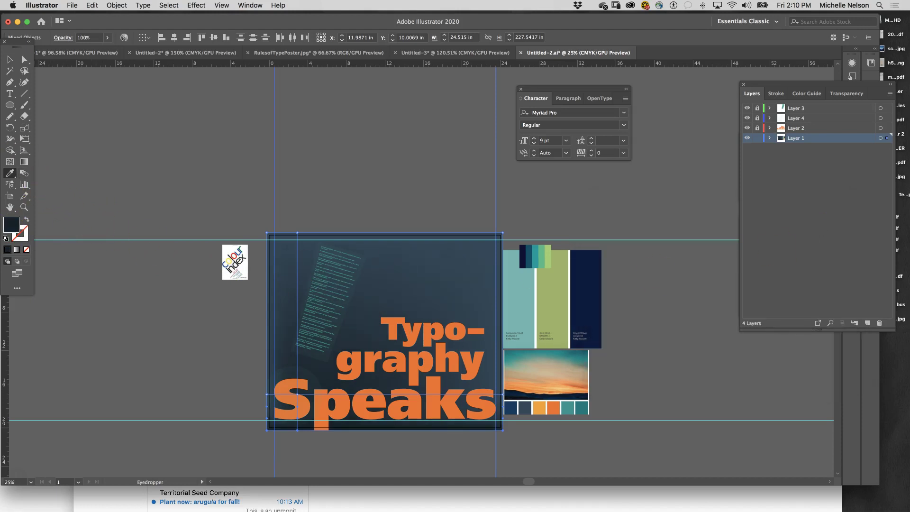
click(9, 59)
click(50, 184)
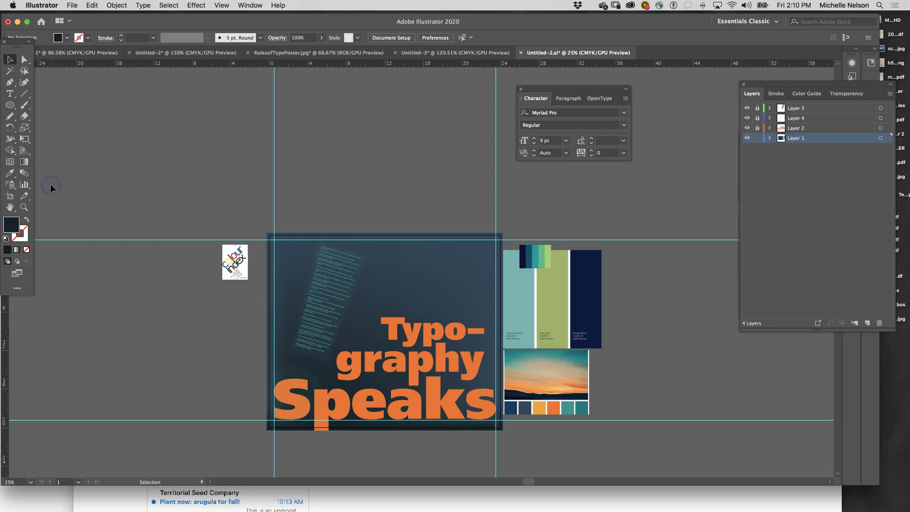